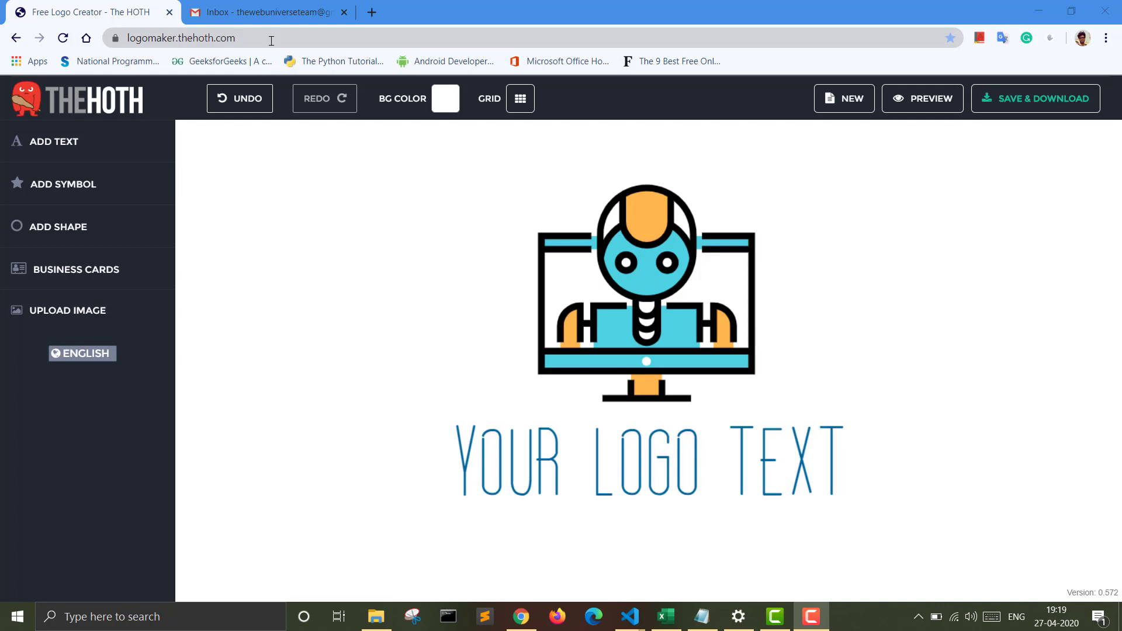
Step: Load logomaker.thehoth.com again and confirm reloading the site
left_click(262, 40)
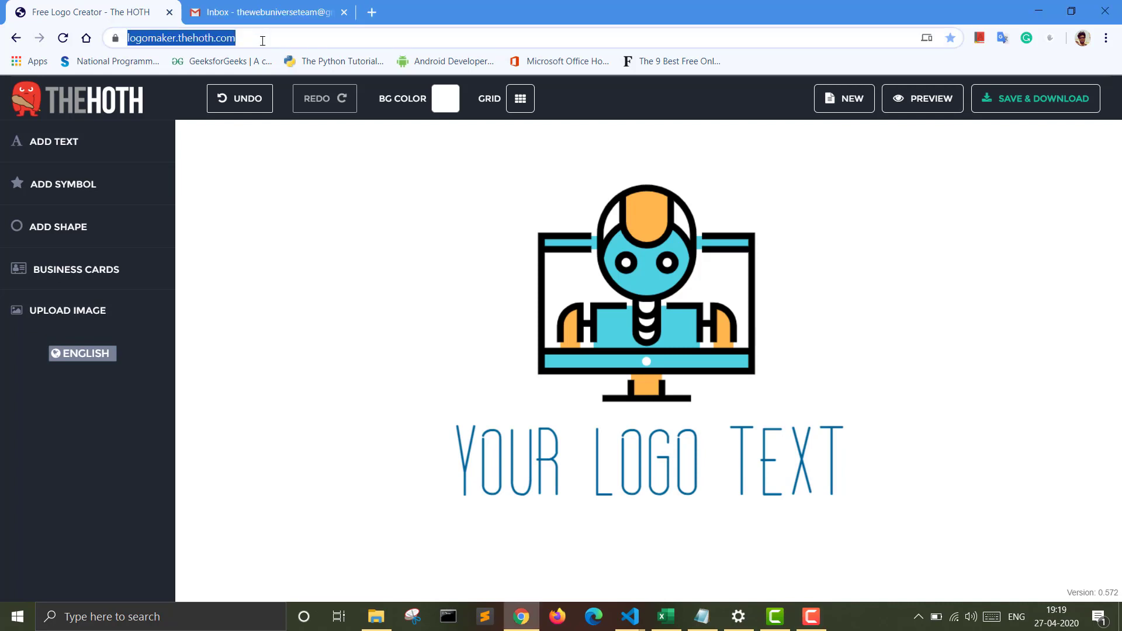
left_click(272, 40)
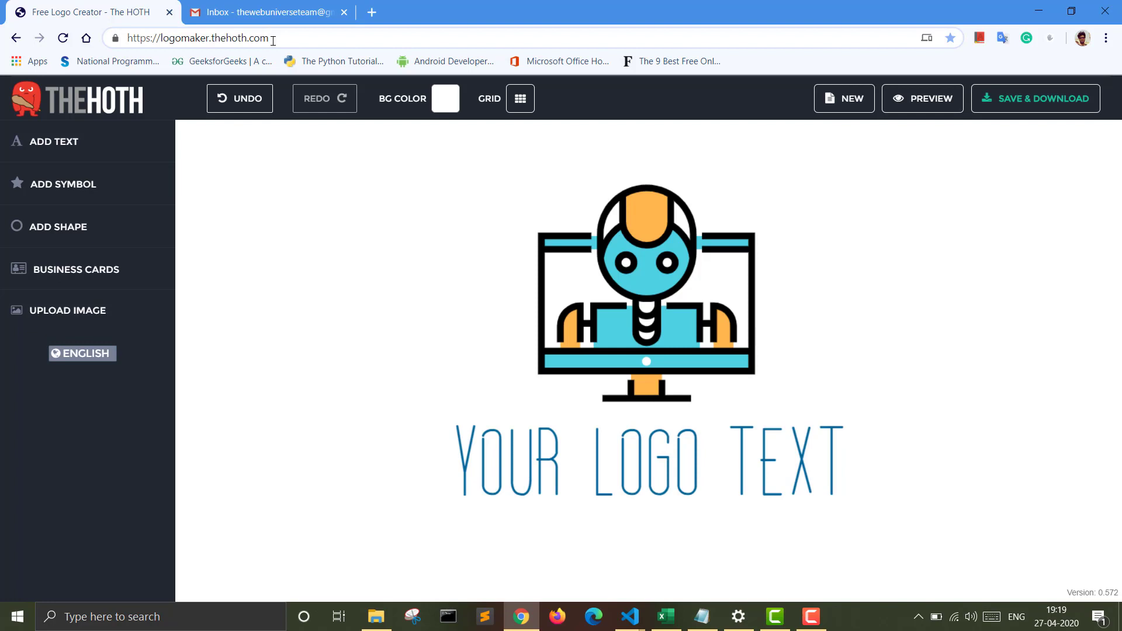
key("Return")
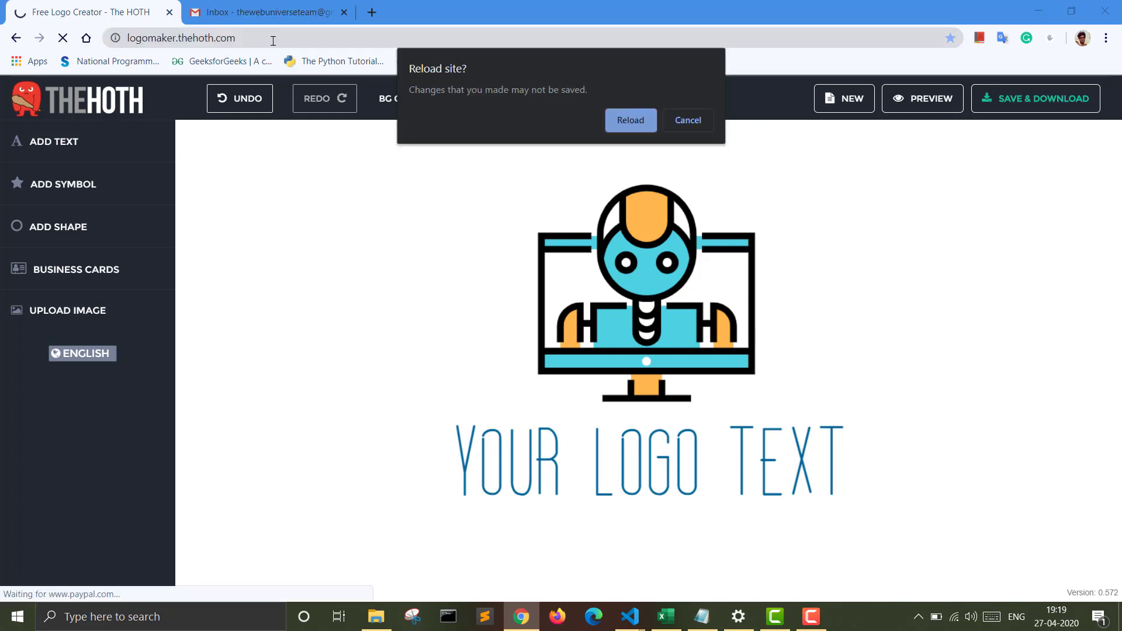
left_click(624, 120)
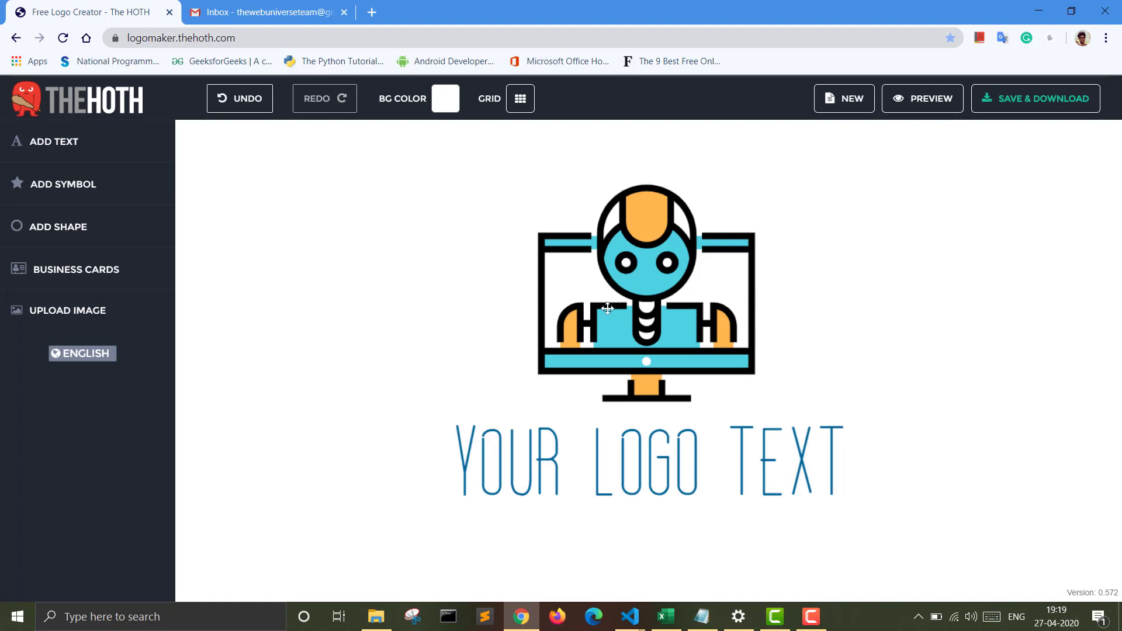
Step: Start a new blank logo, confirming that the current robot-and-text drawing is erased
left_click(646, 301)
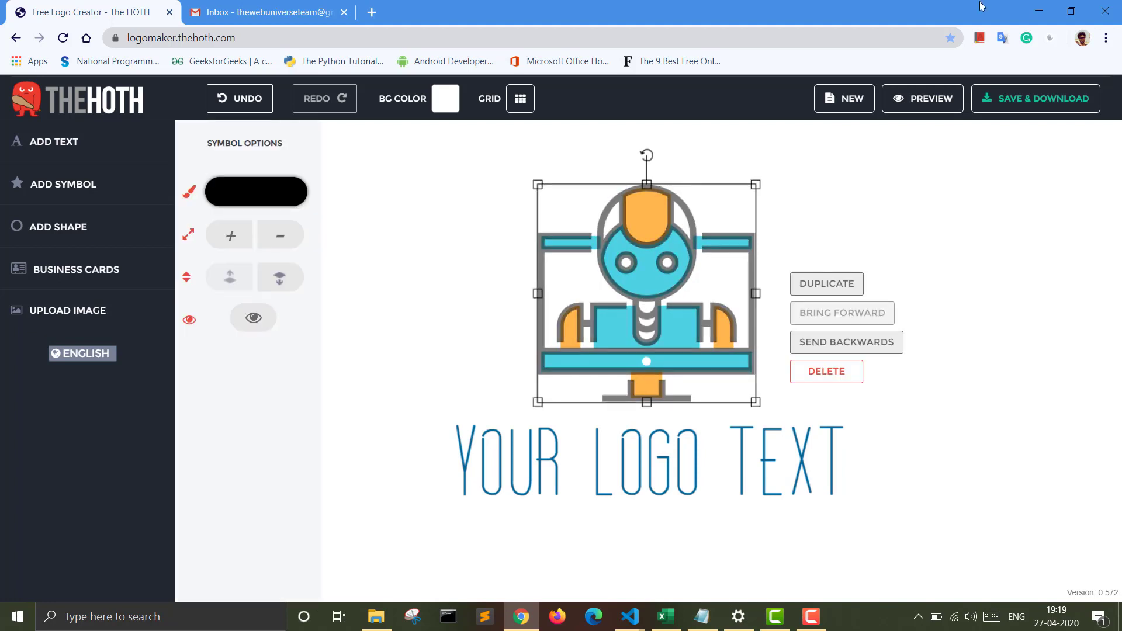
left_click(843, 101)
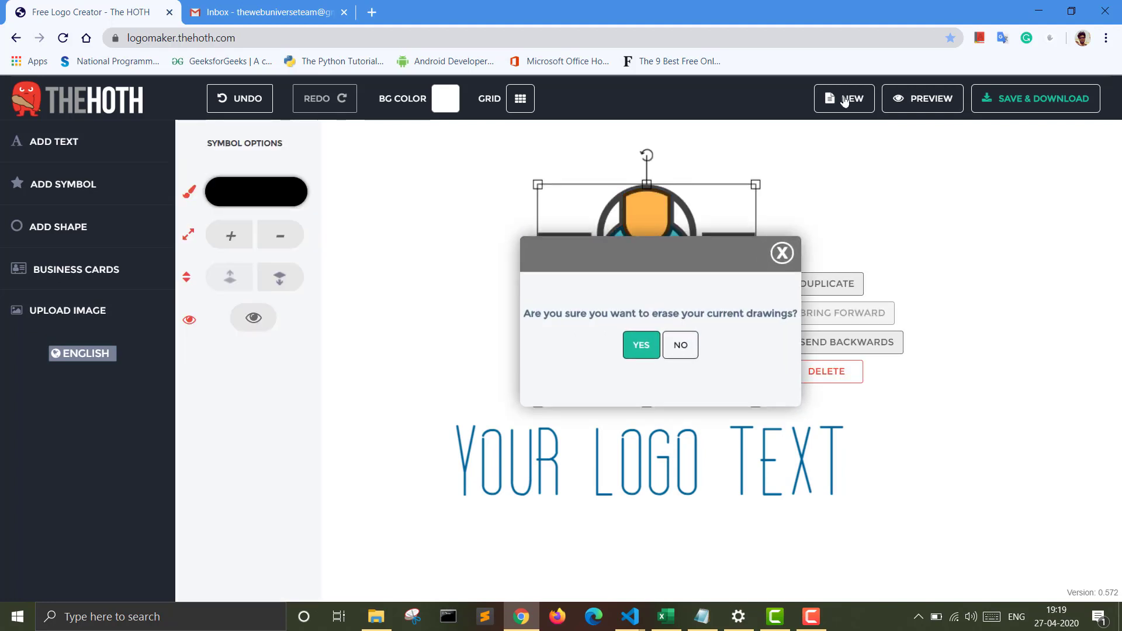
left_click(646, 345)
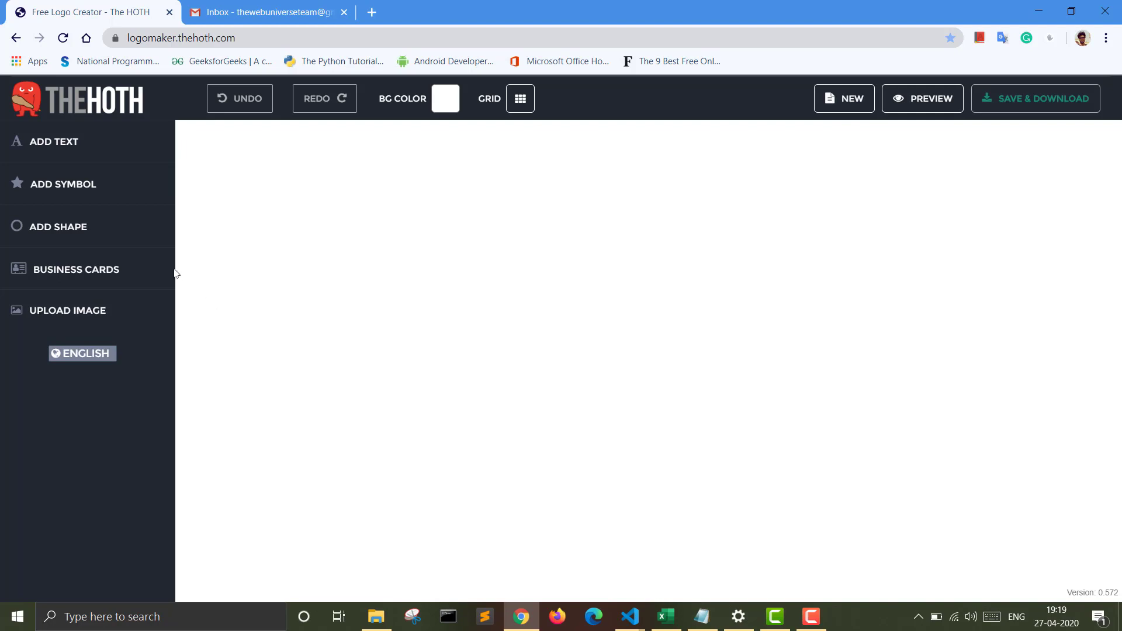
Step: Open the symbol library and display the symbols of the Web category
left_click(77, 184)
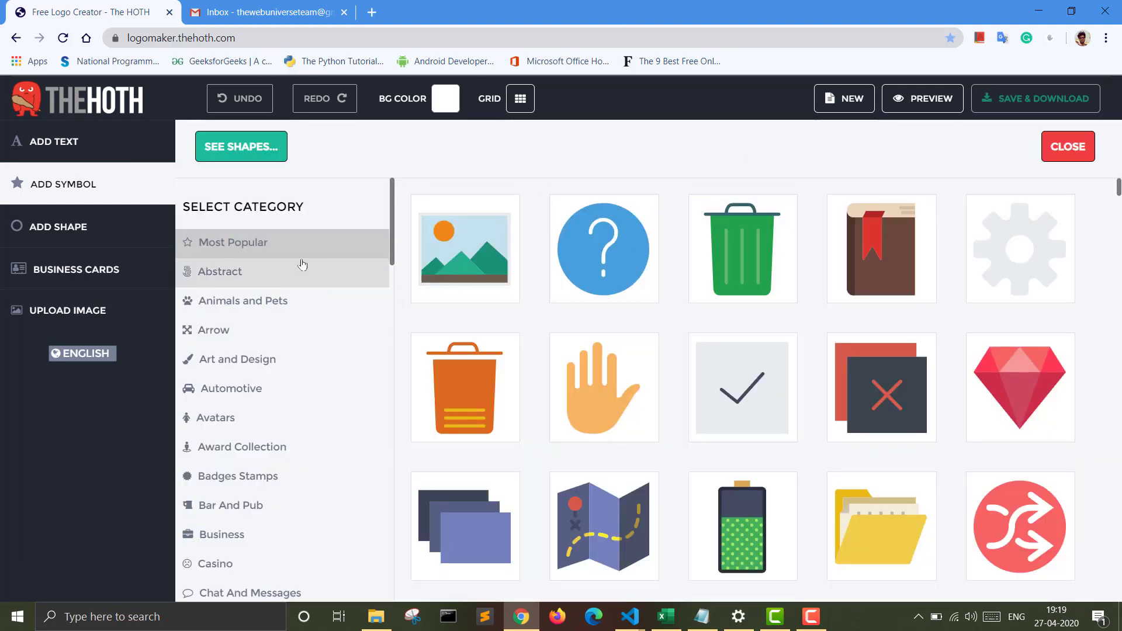
scroll(302, 265, "down", 5)
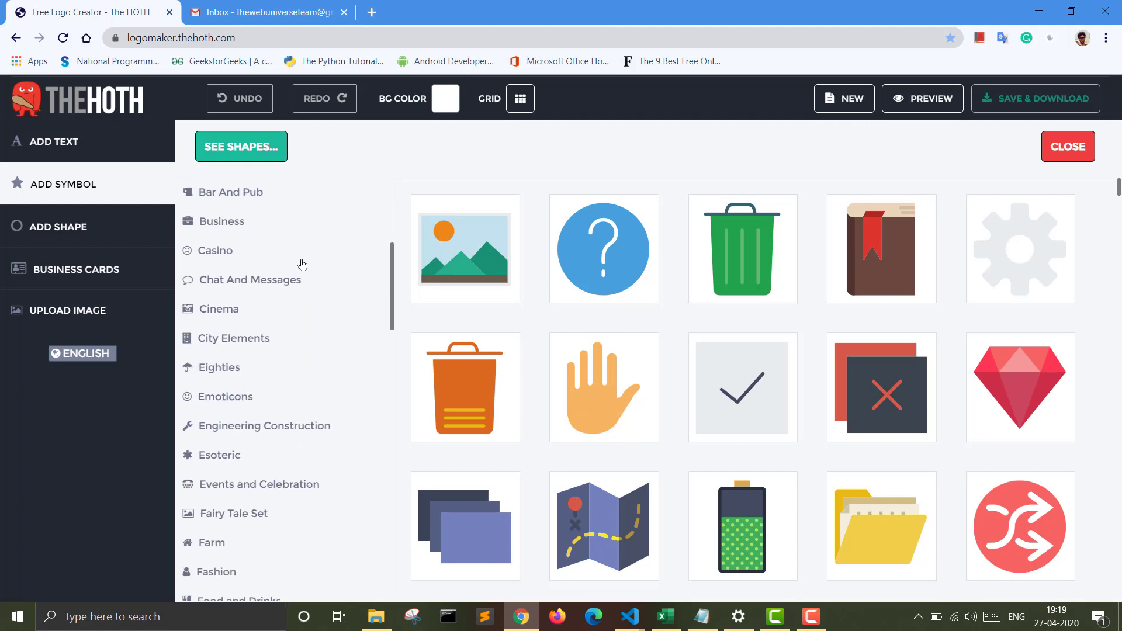
scroll(302, 265, "down", 5)
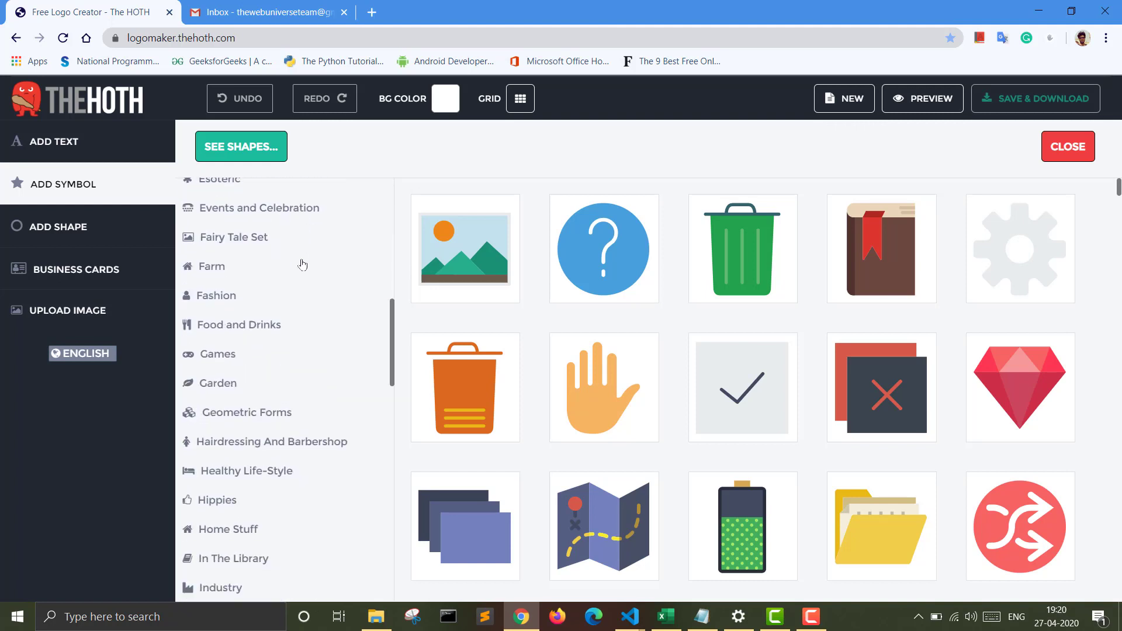
scroll(302, 265, "down", 4)
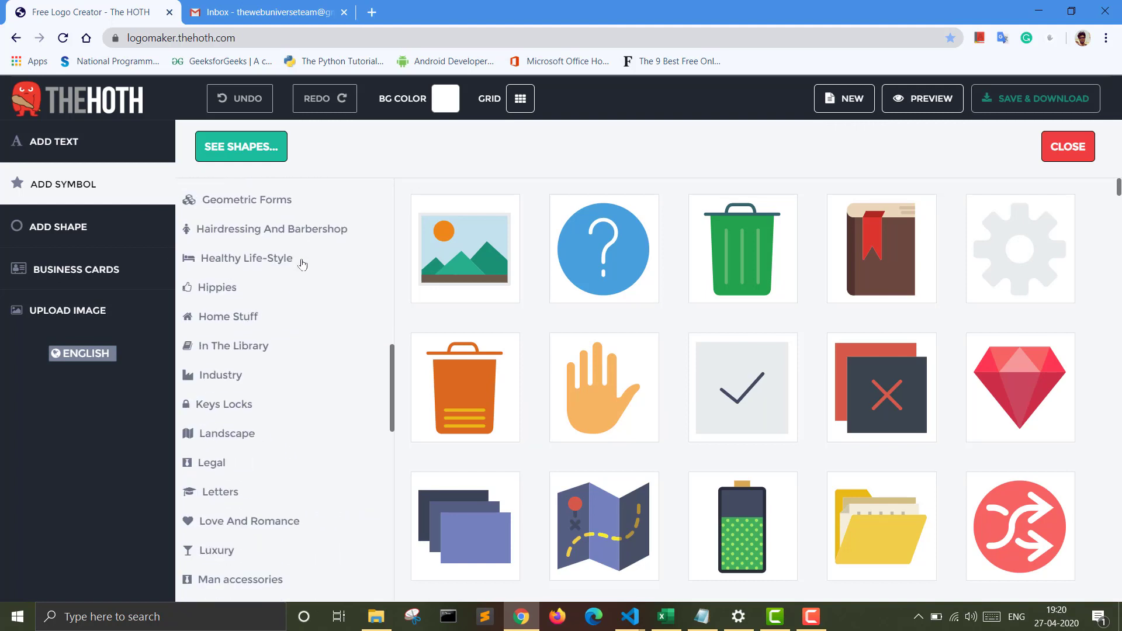
scroll(302, 265, "down", 4)
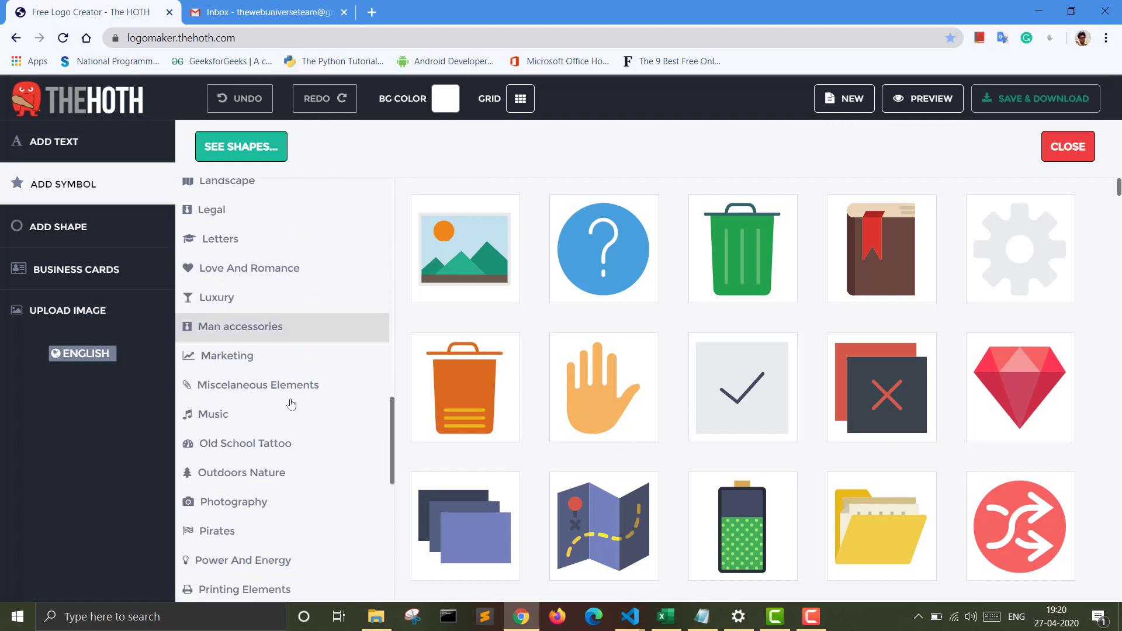
scroll(280, 469, "down", 7)
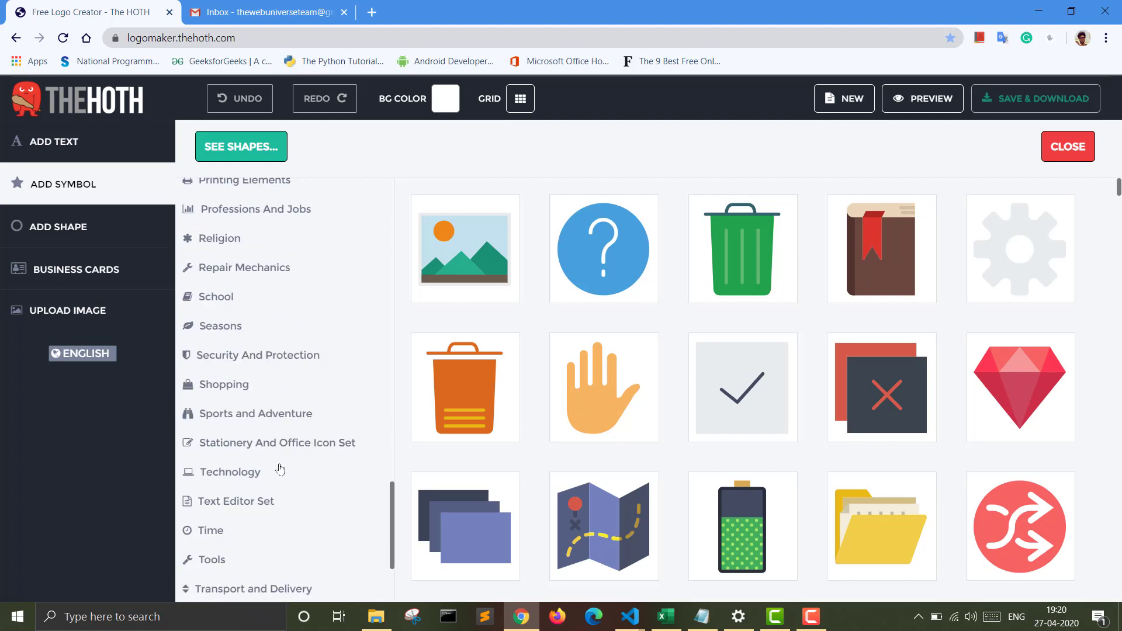
scroll(280, 469, "down", 5)
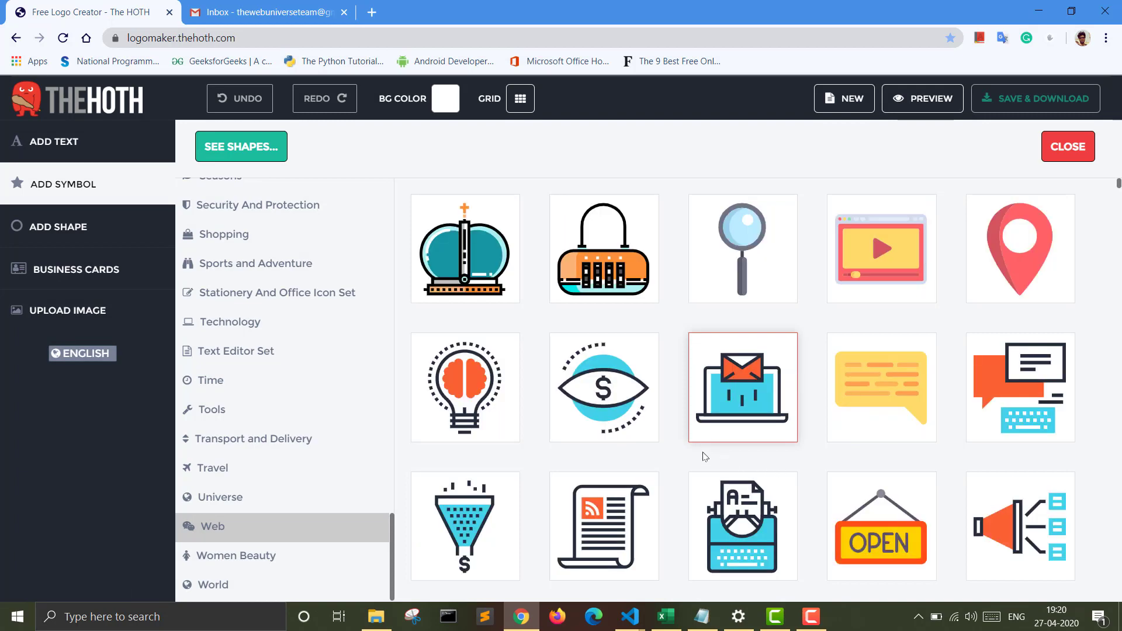
Step: Find the keyboard symbol on a teal circle in the Web category, add it to the canvas and select it
scroll(704, 457, "down", 8)
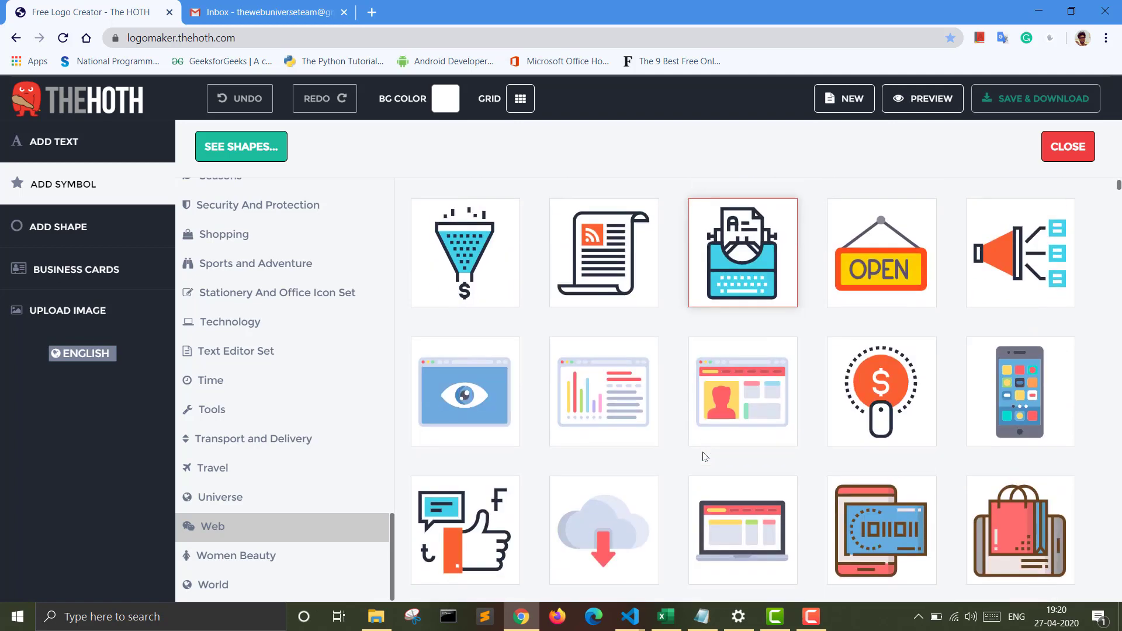
scroll(704, 456, "down", 10)
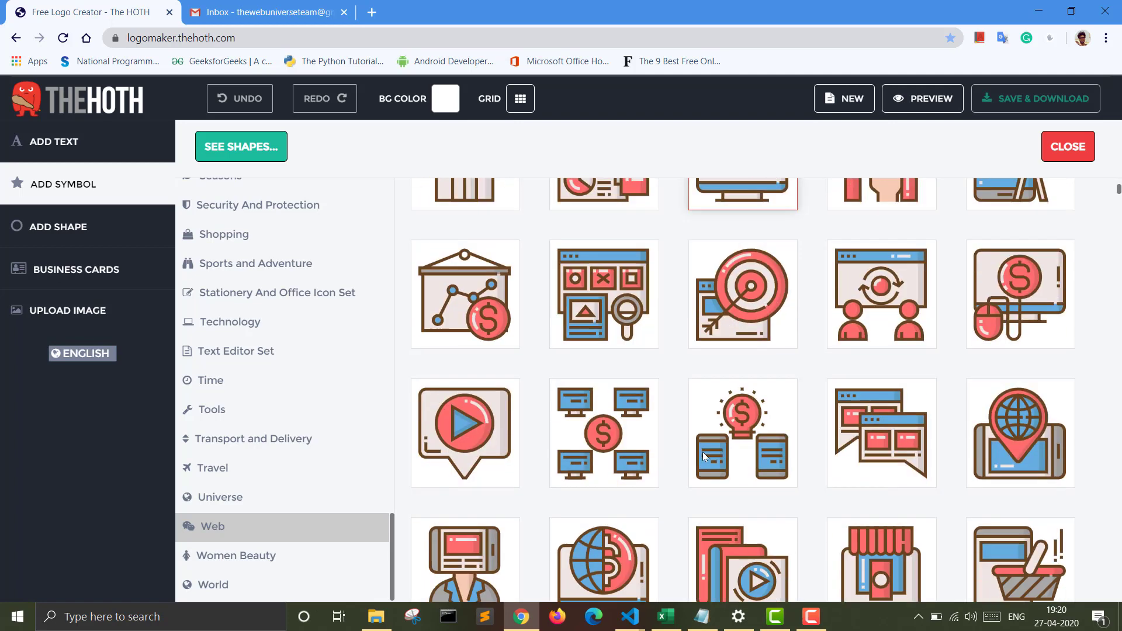
scroll(703, 456, "down", 10)
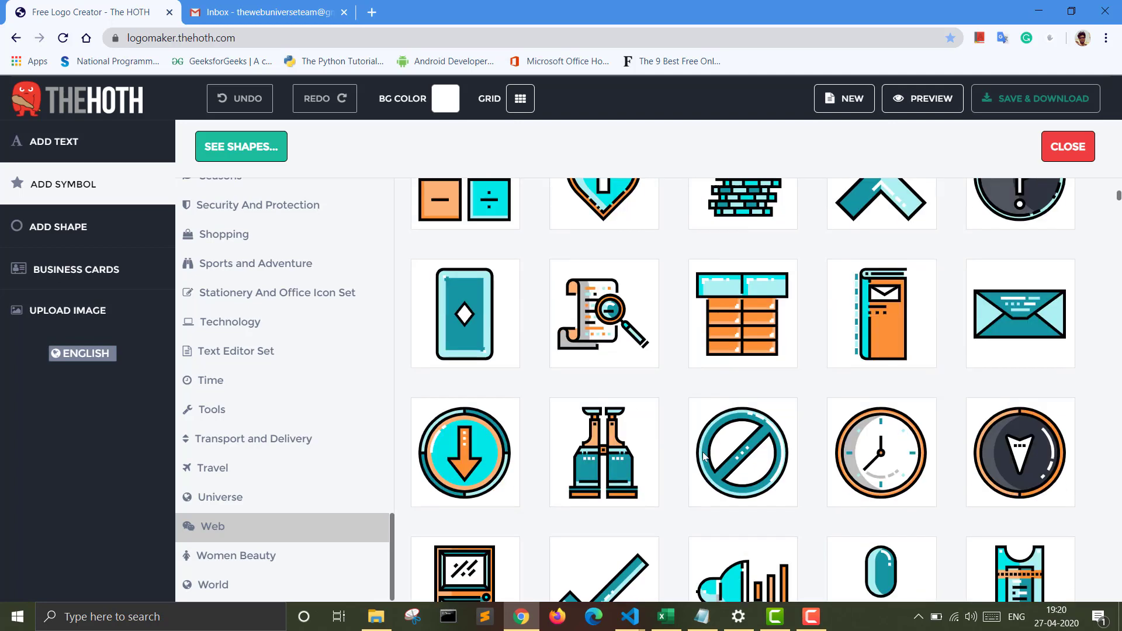
scroll(704, 456, "down", 10)
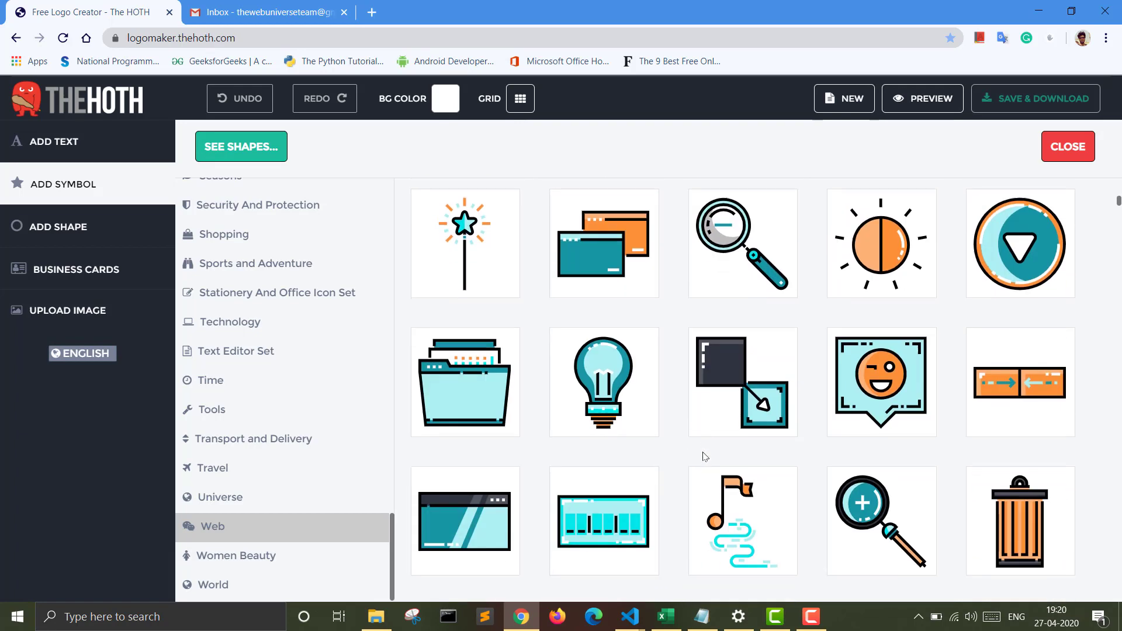
scroll(704, 456, "down", 10)
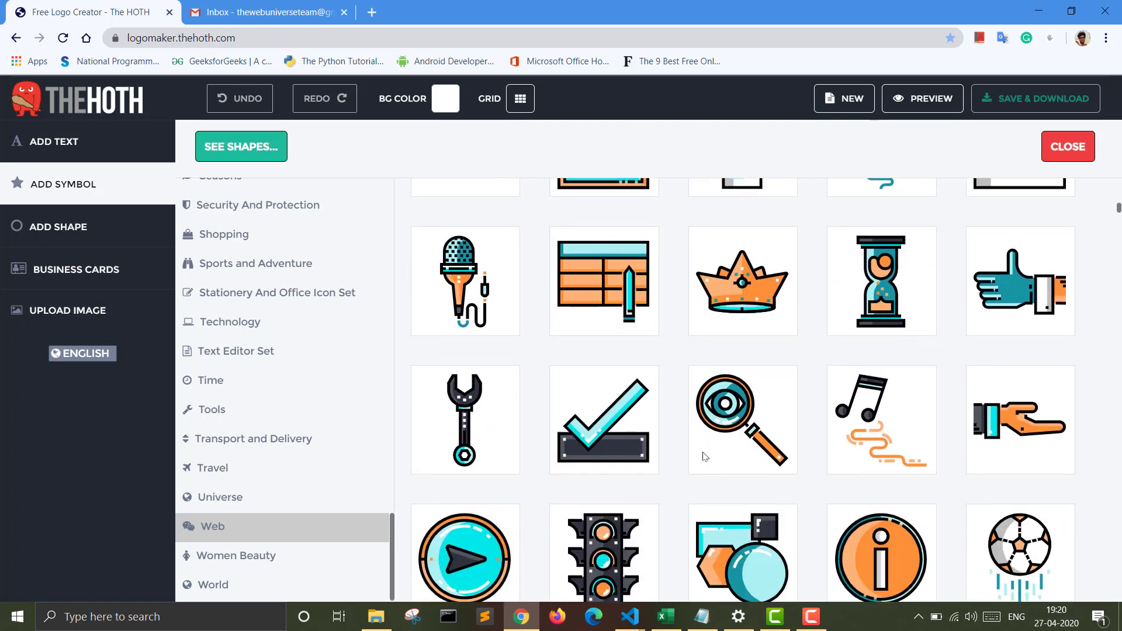
scroll(704, 457, "down", 10)
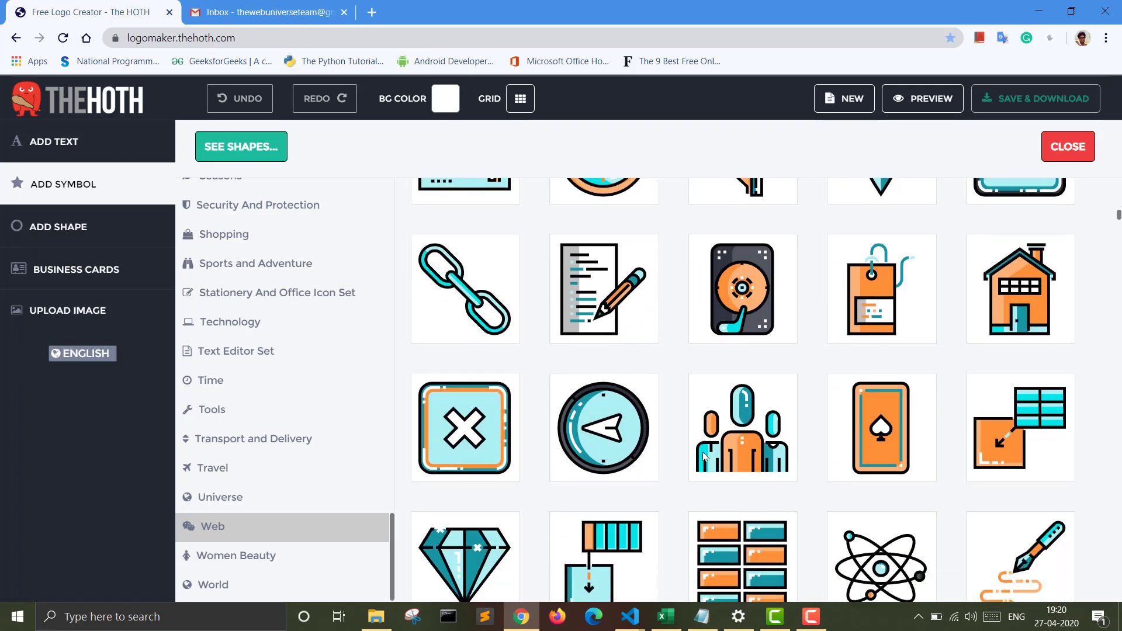
scroll(704, 456, "down", 10)
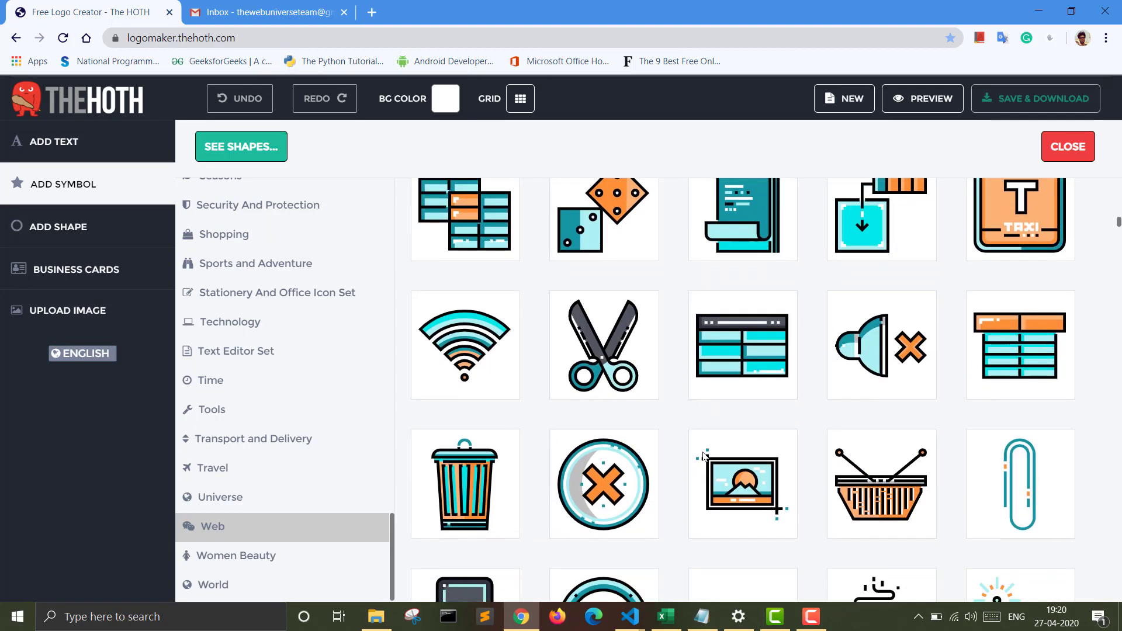
scroll(704, 457, "down", 10)
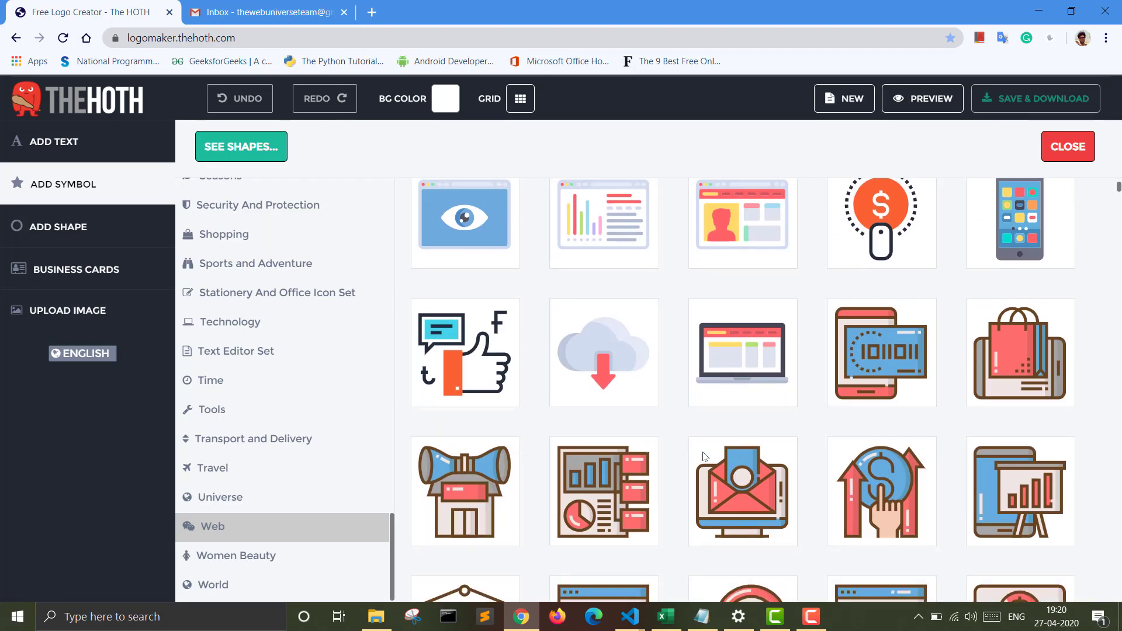
scroll(704, 456, "down", 10)
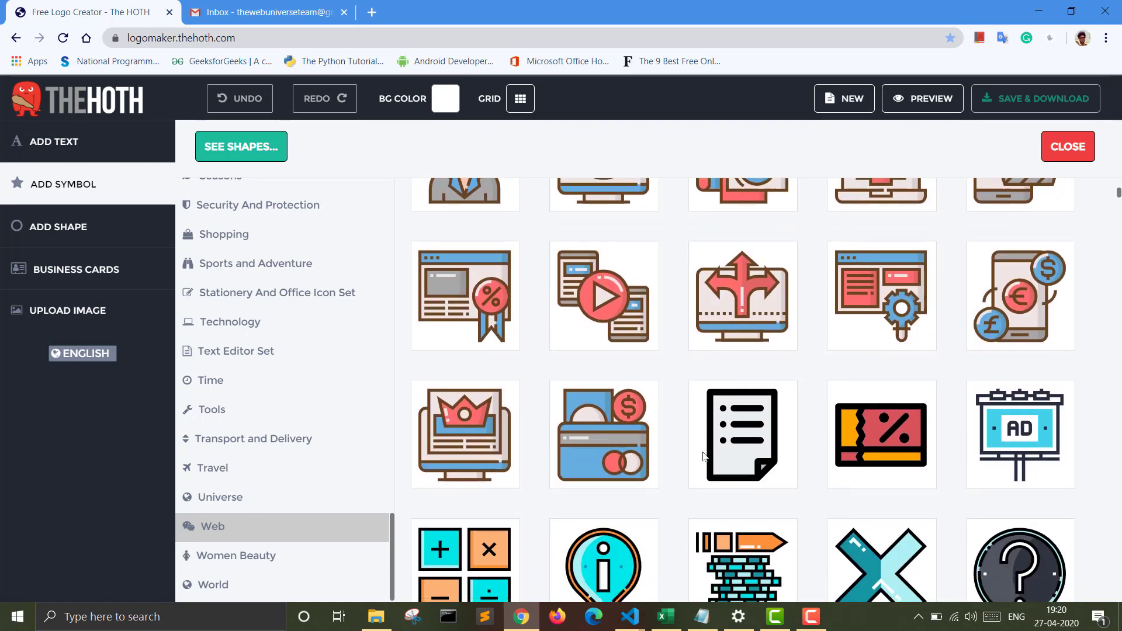
scroll(704, 456, "down", 10)
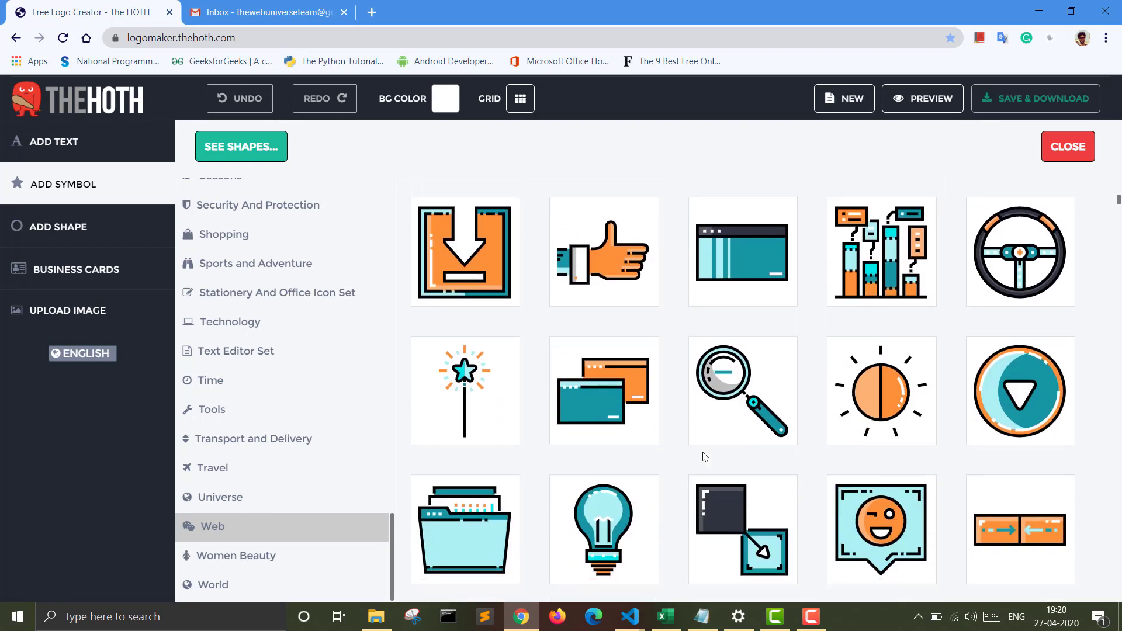
scroll(704, 457, "down", 10)
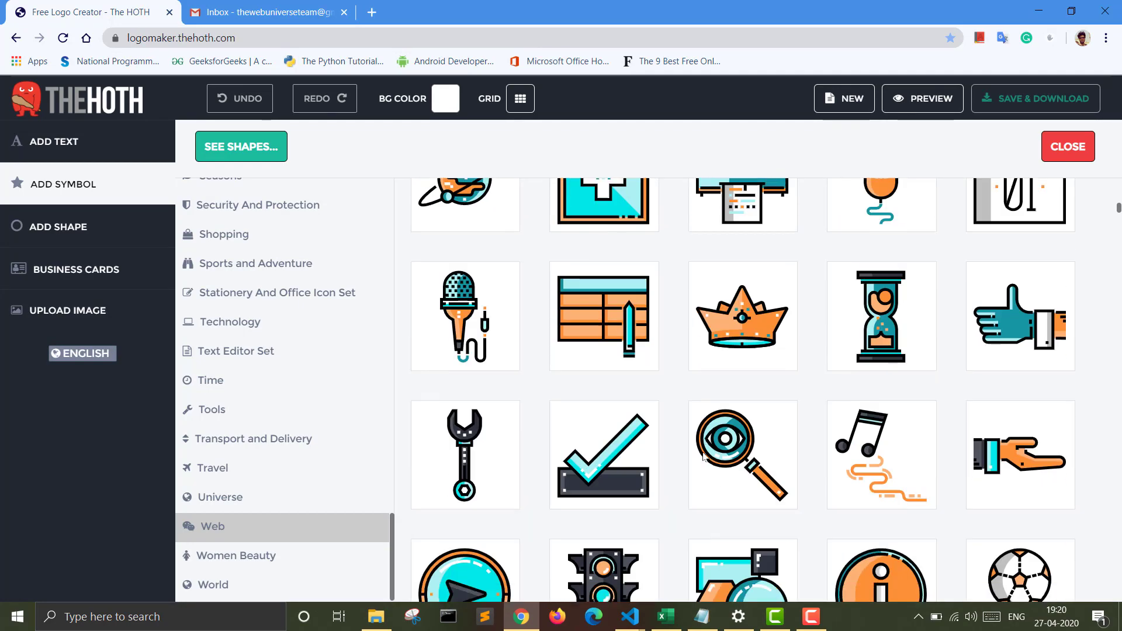
scroll(704, 456, "down", 10)
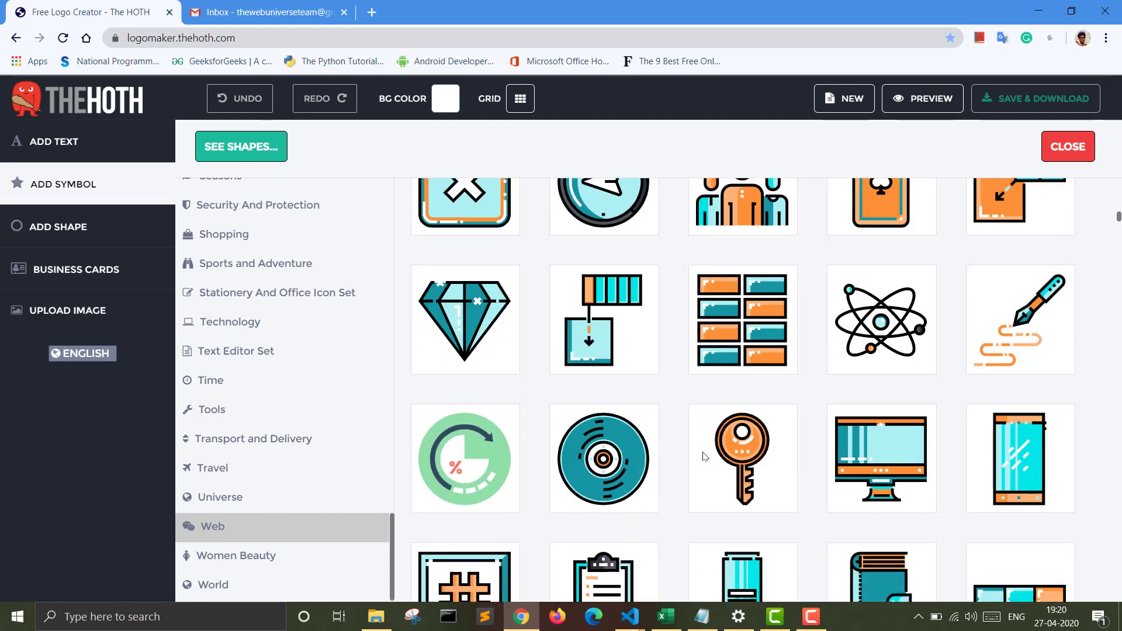
scroll(704, 456, "down", 10)
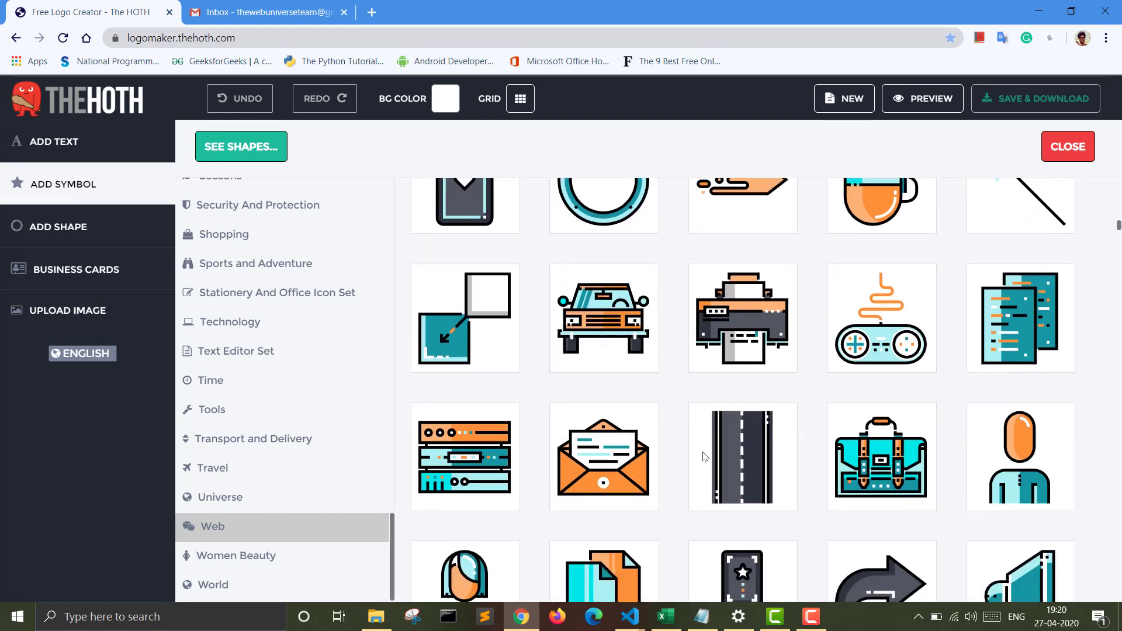
scroll(704, 456, "down", 10)
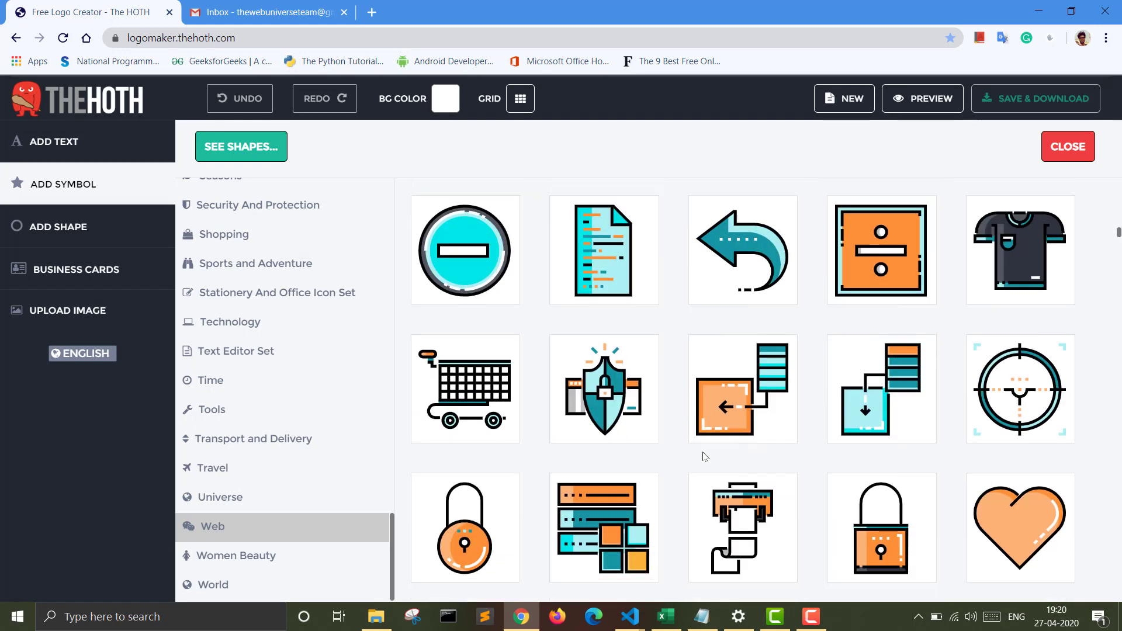
scroll(704, 456, "down", 10)
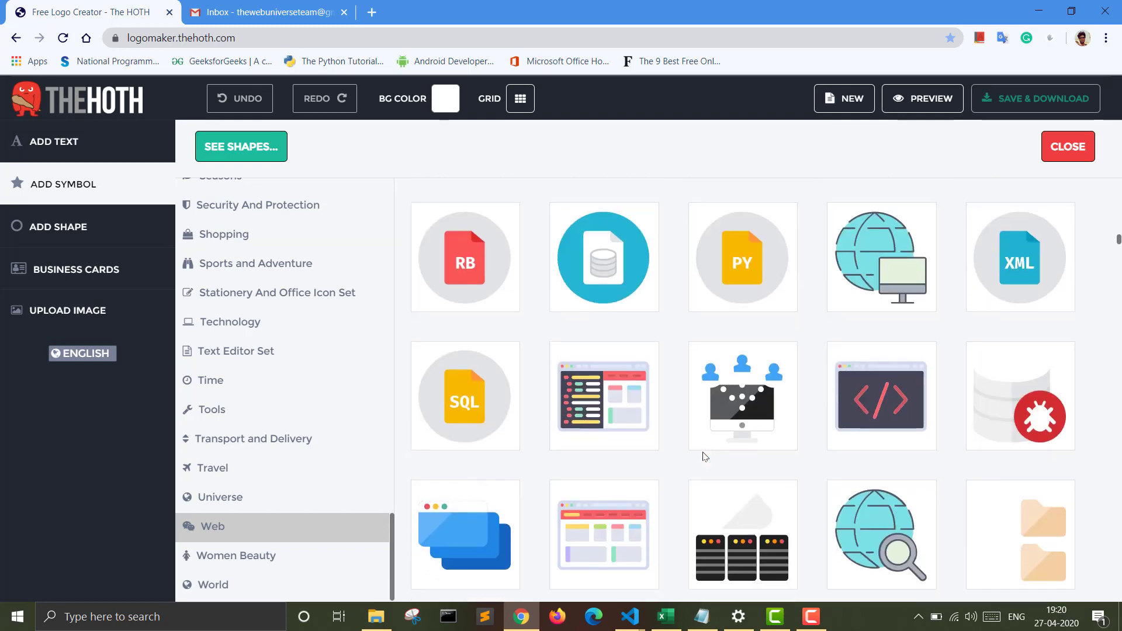
scroll(703, 456, "down", 7)
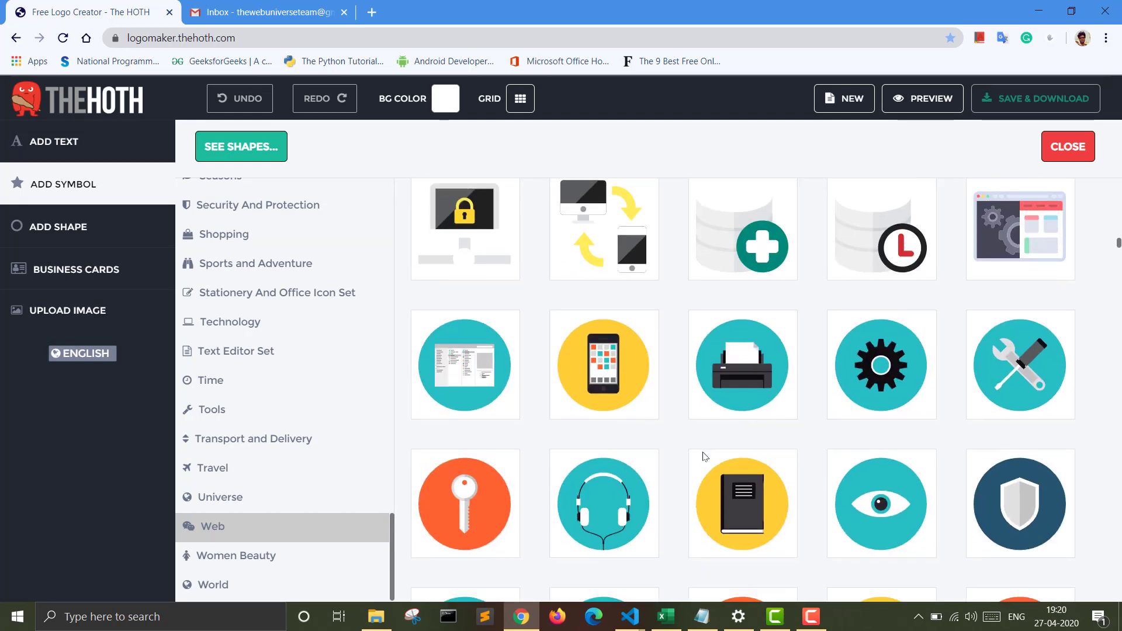
scroll(702, 454, "down", 8)
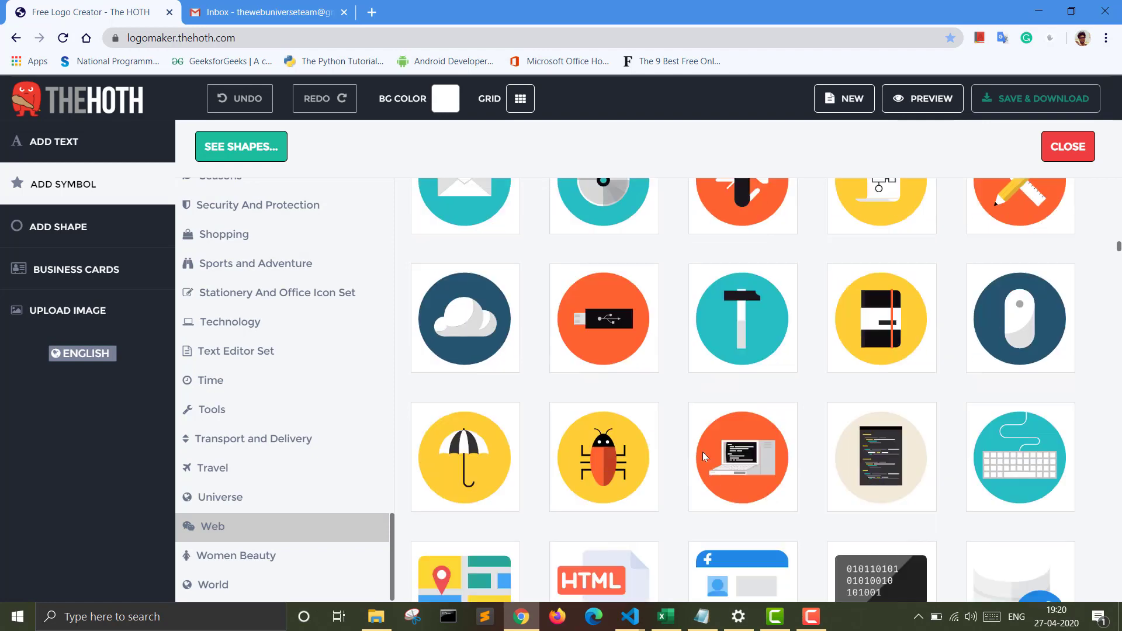
scroll(499, 420, "up", 2)
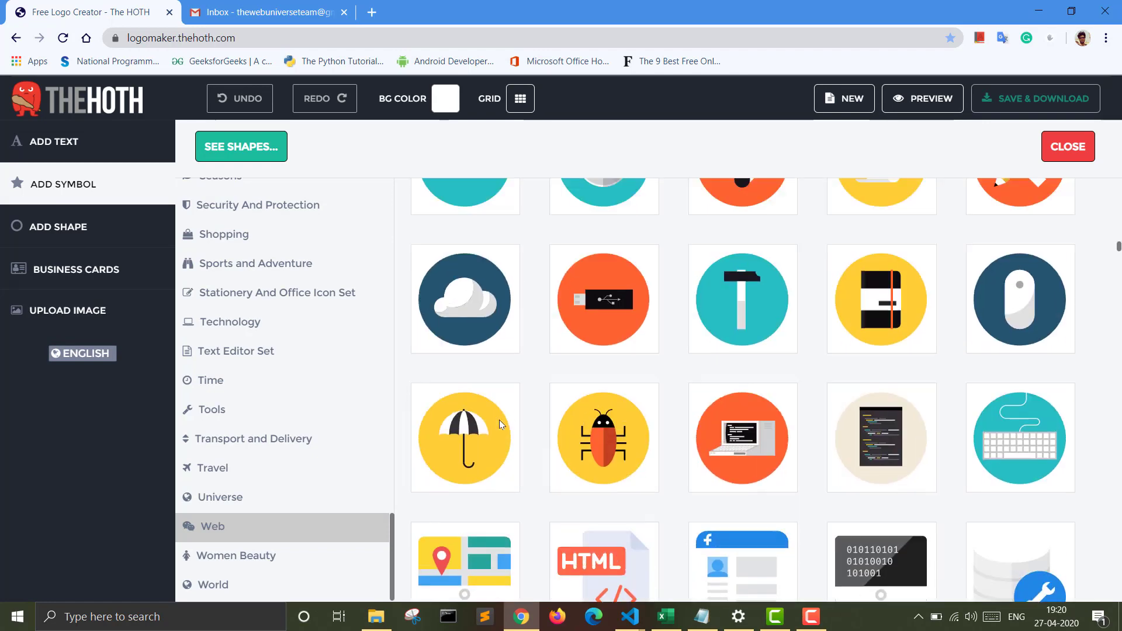
scroll(499, 420, "up", 1)
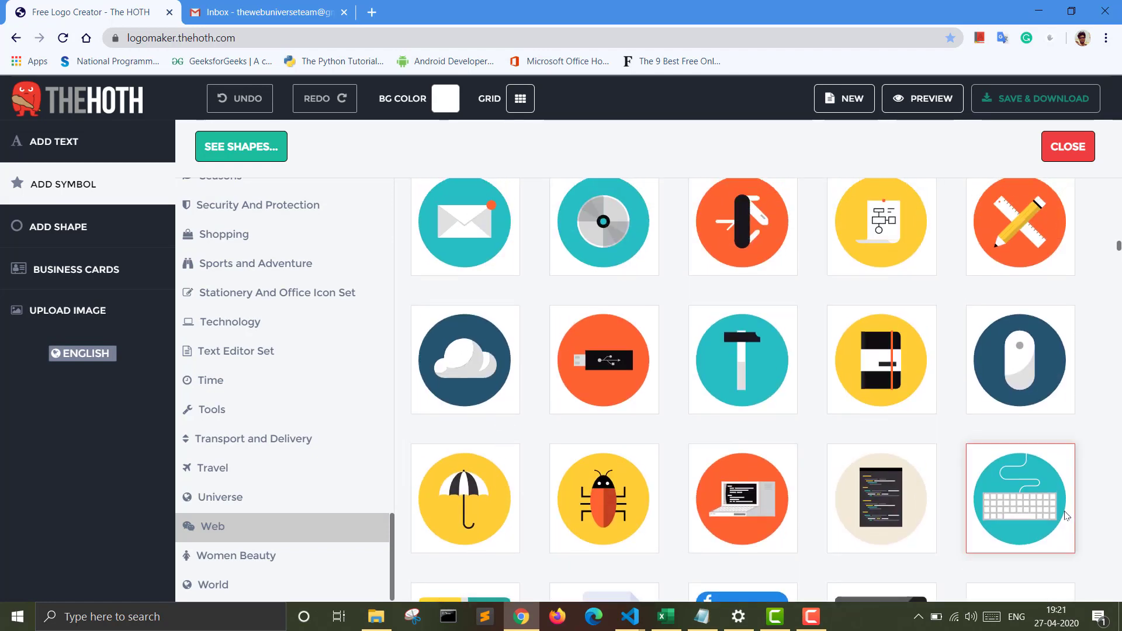
left_click(1029, 508)
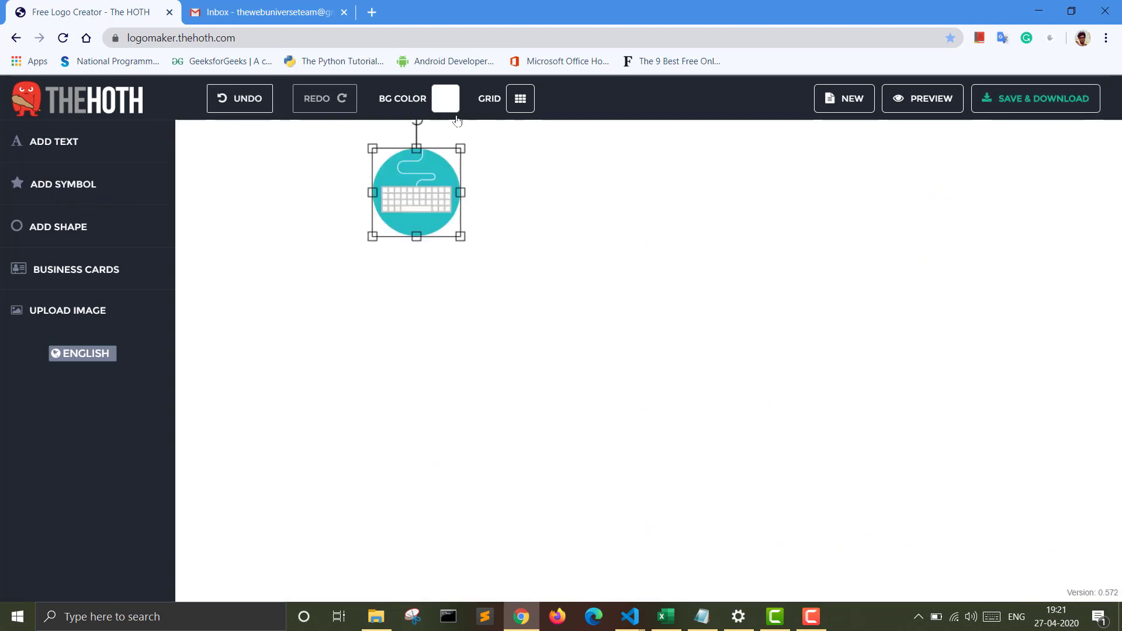
left_click(419, 176)
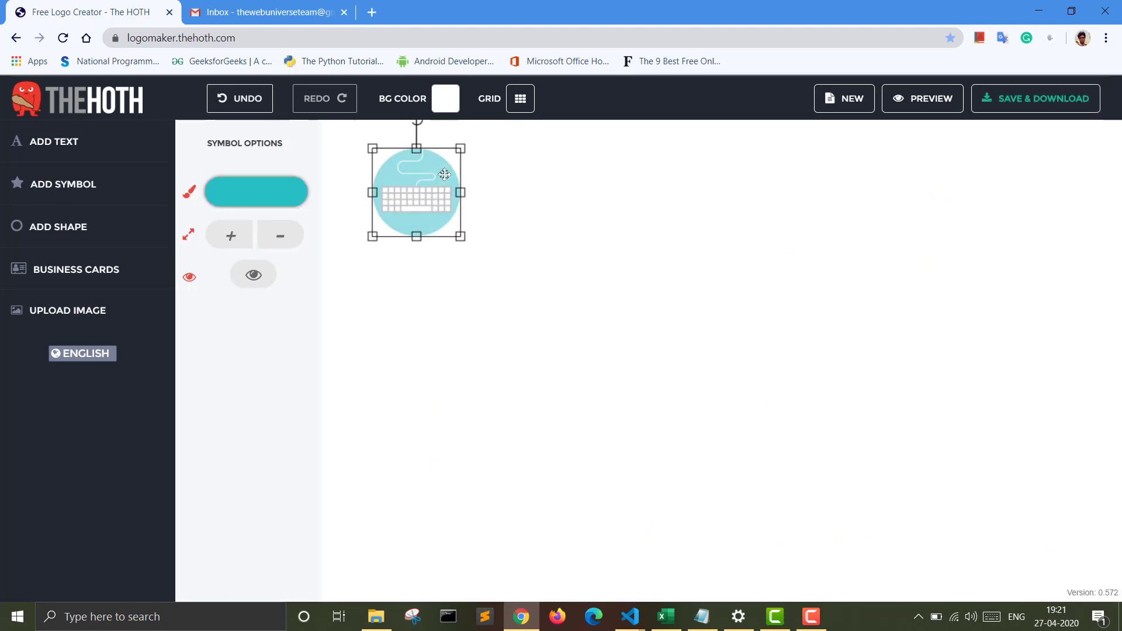
Step: Move the keyboard symbol to the upper middle of the canvas and stretch it into a much larger, slightly wide oval
left_click_drag(448, 177, 797, 239)
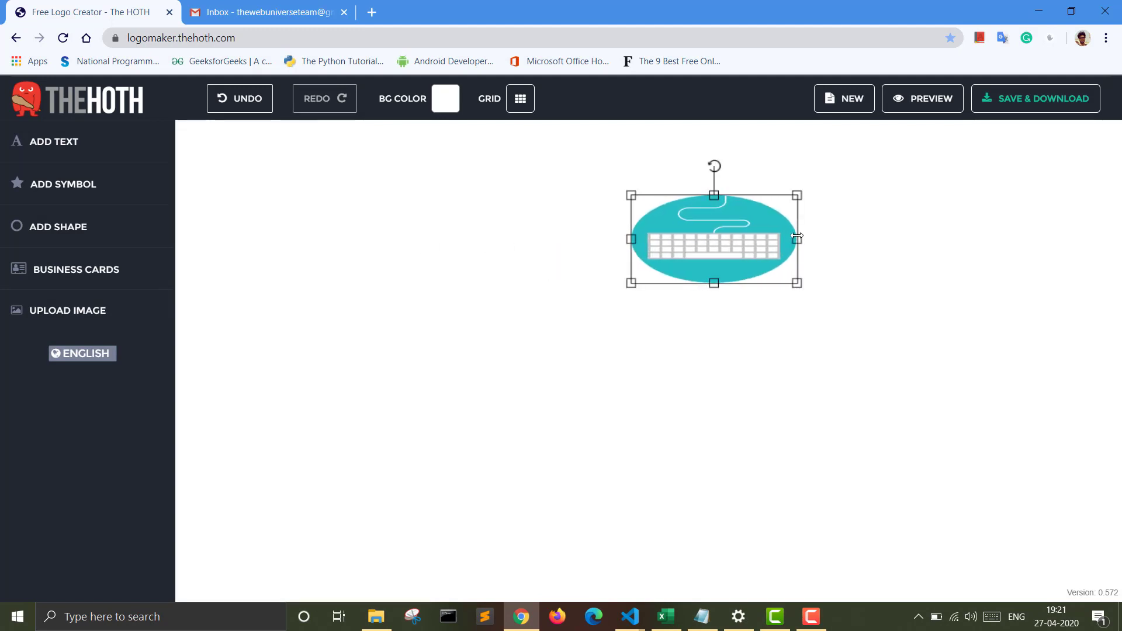
left_click_drag(714, 283, 714, 342)
left_click_drag(715, 296, 675, 281)
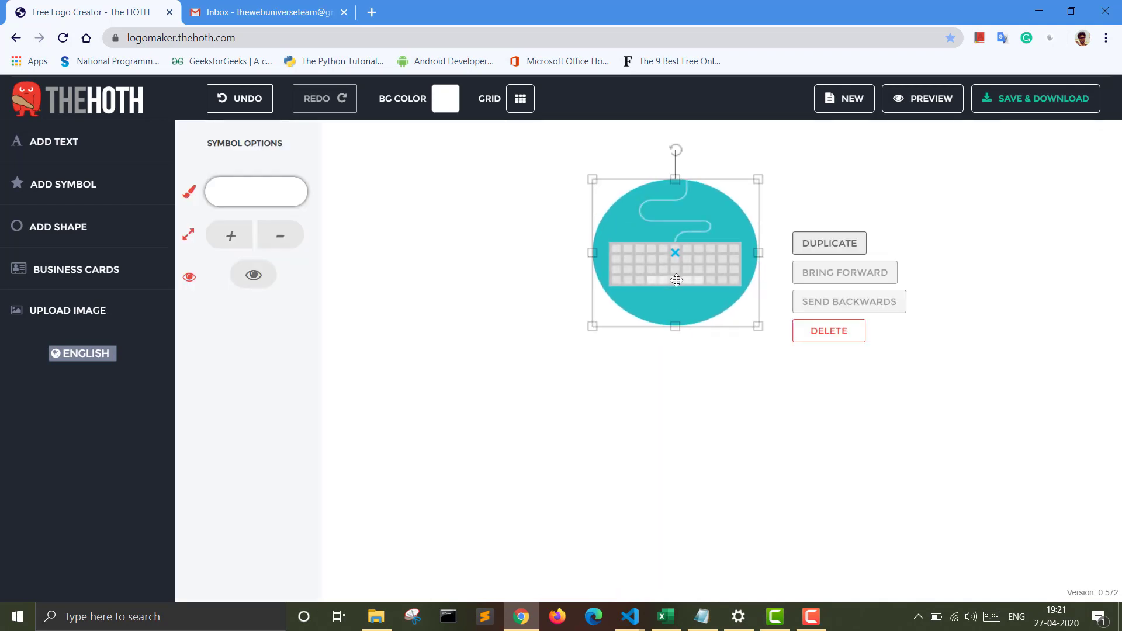
left_click_drag(595, 257, 554, 256)
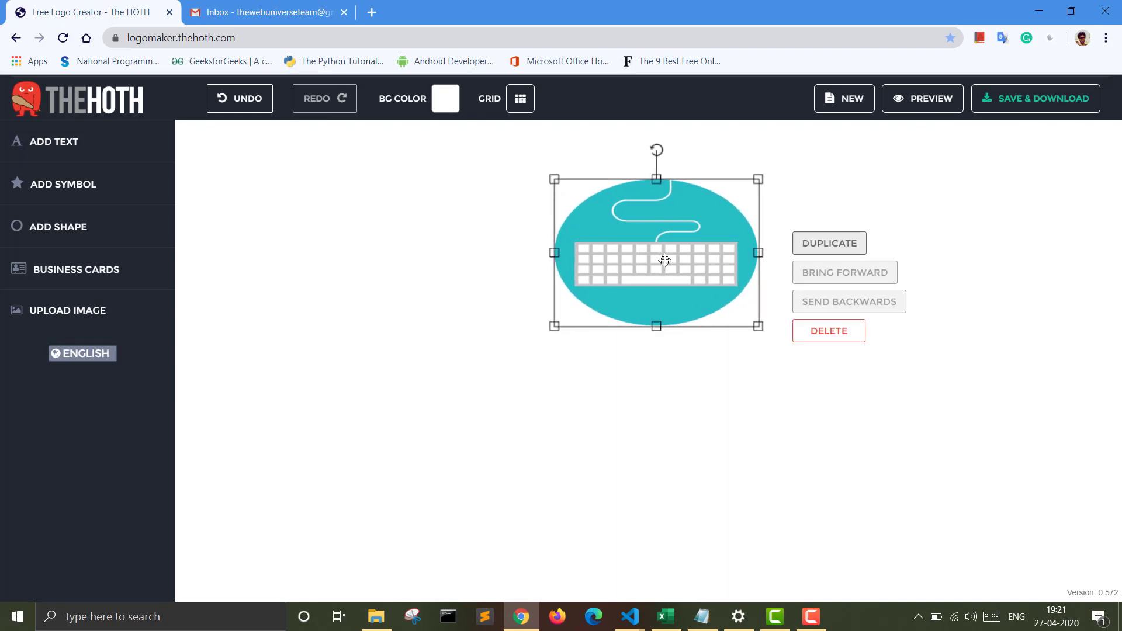
left_click_drag(756, 253, 787, 252)
left_click_drag(672, 327, 671, 387)
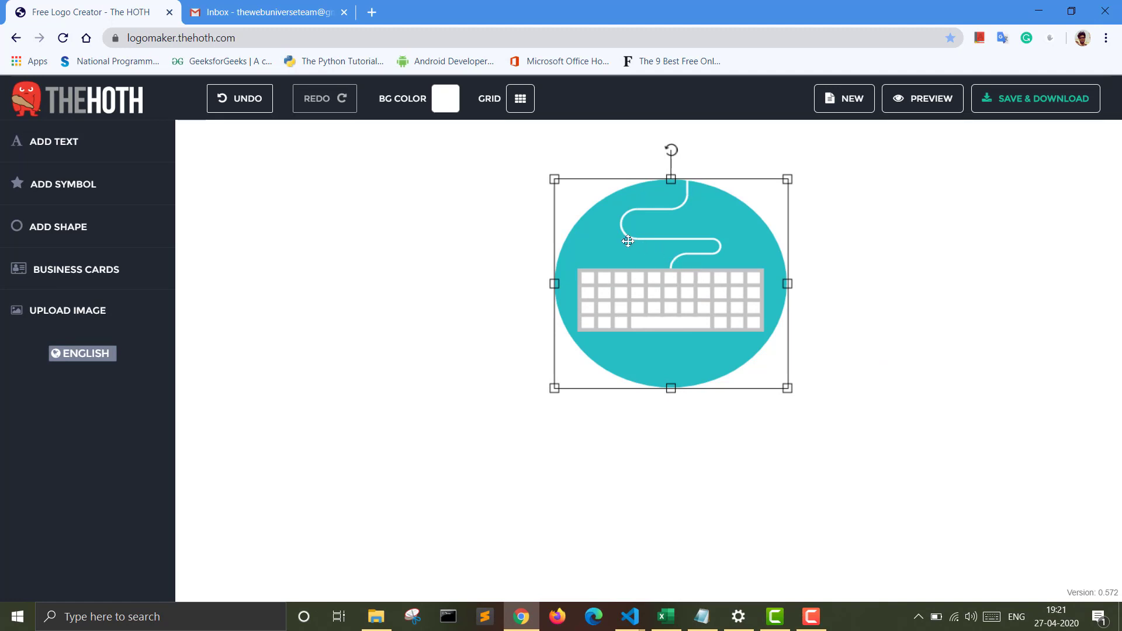
Step: Recolor the teal circle behind the keyboard to green, #25c425
left_click(605, 242)
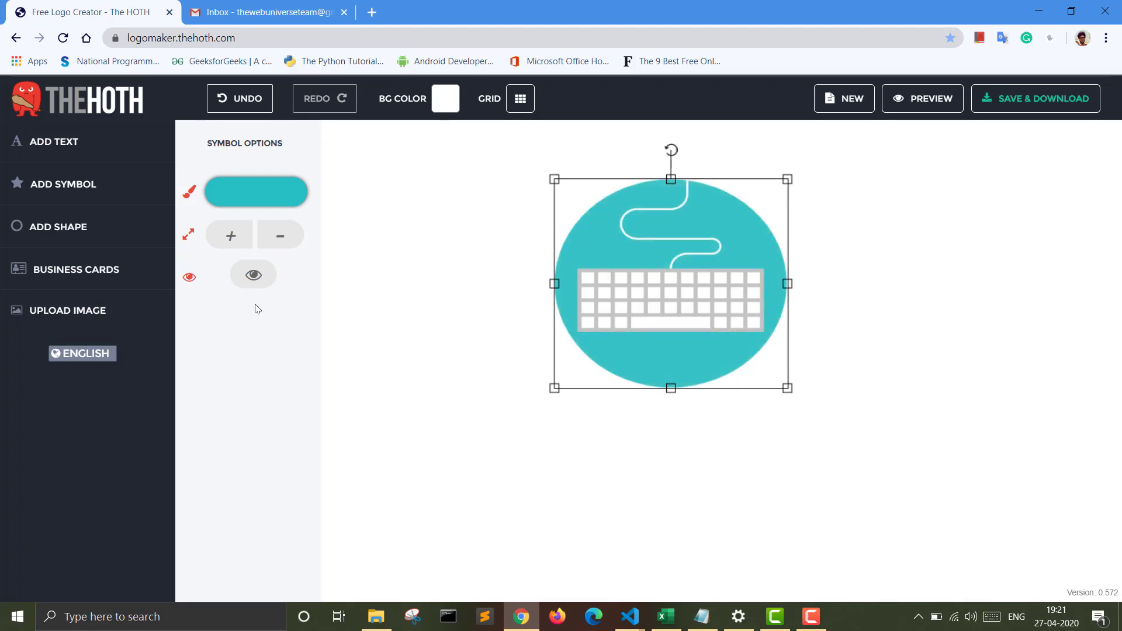
left_click(251, 185)
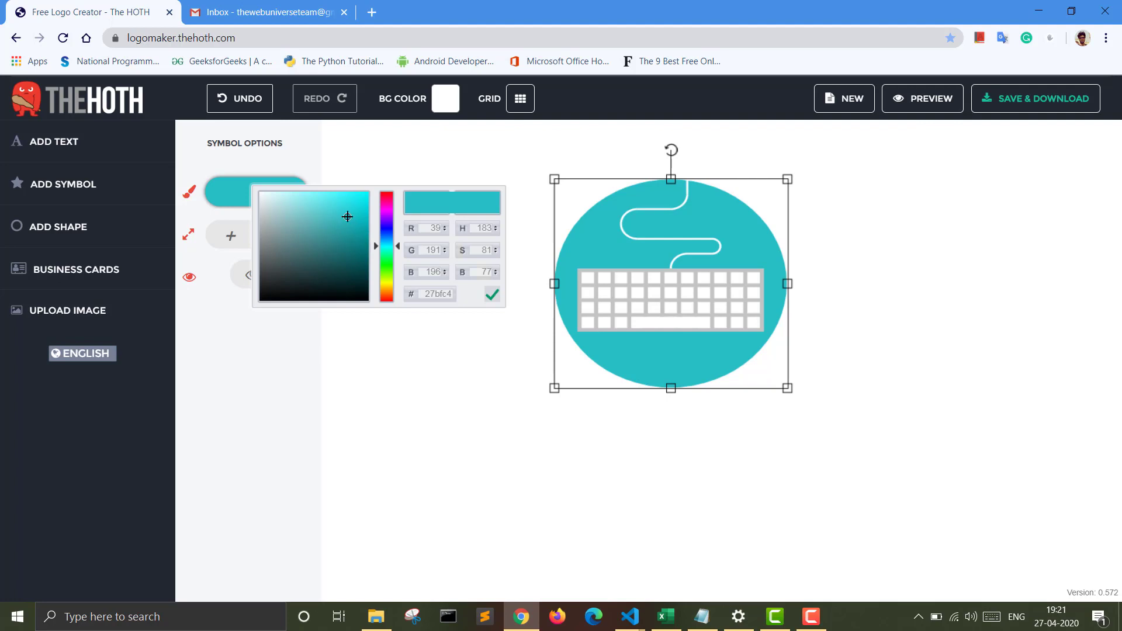
left_click_drag(376, 247, 379, 266)
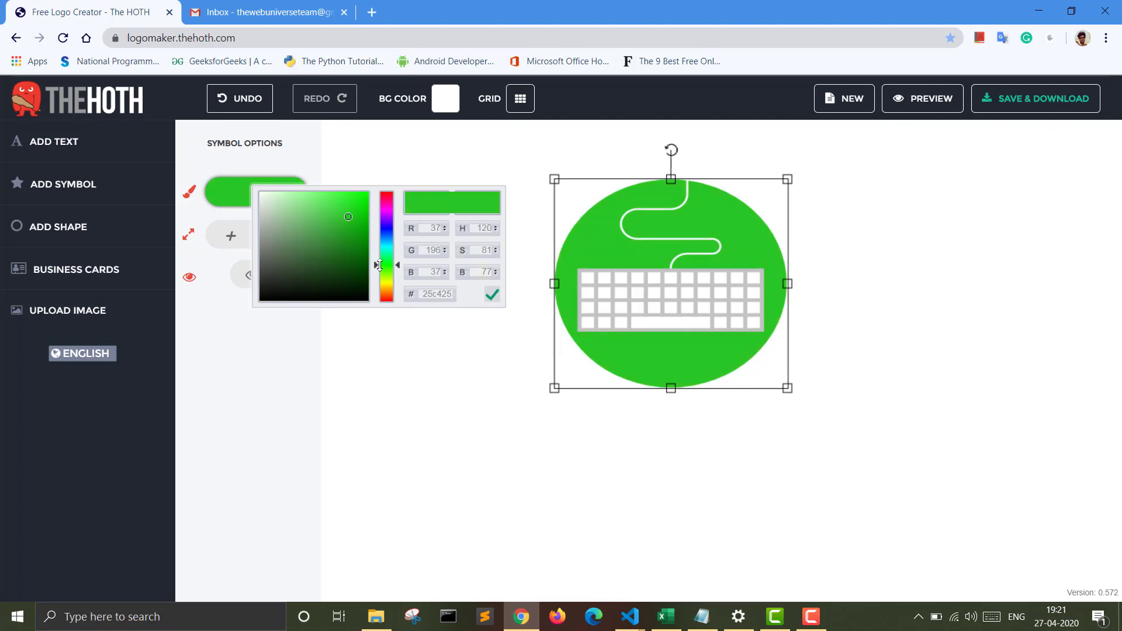
Step: Try magenta #d12ad1 on the keyboard's keys and cable, set them back to white, and deselect the symbol
left_click(621, 291)
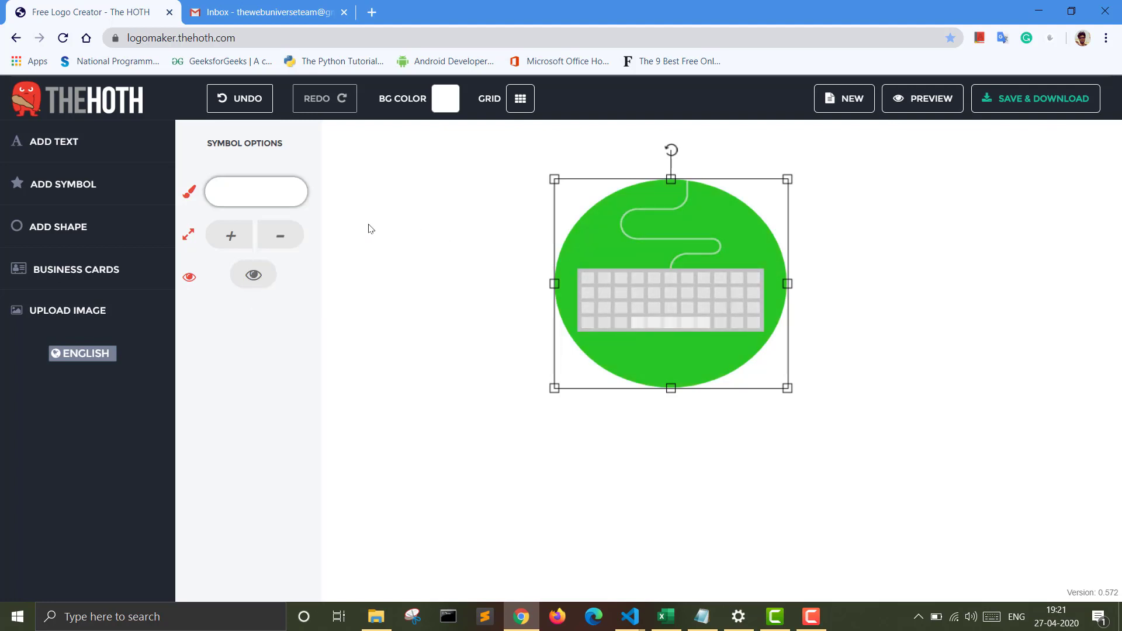
left_click(255, 198)
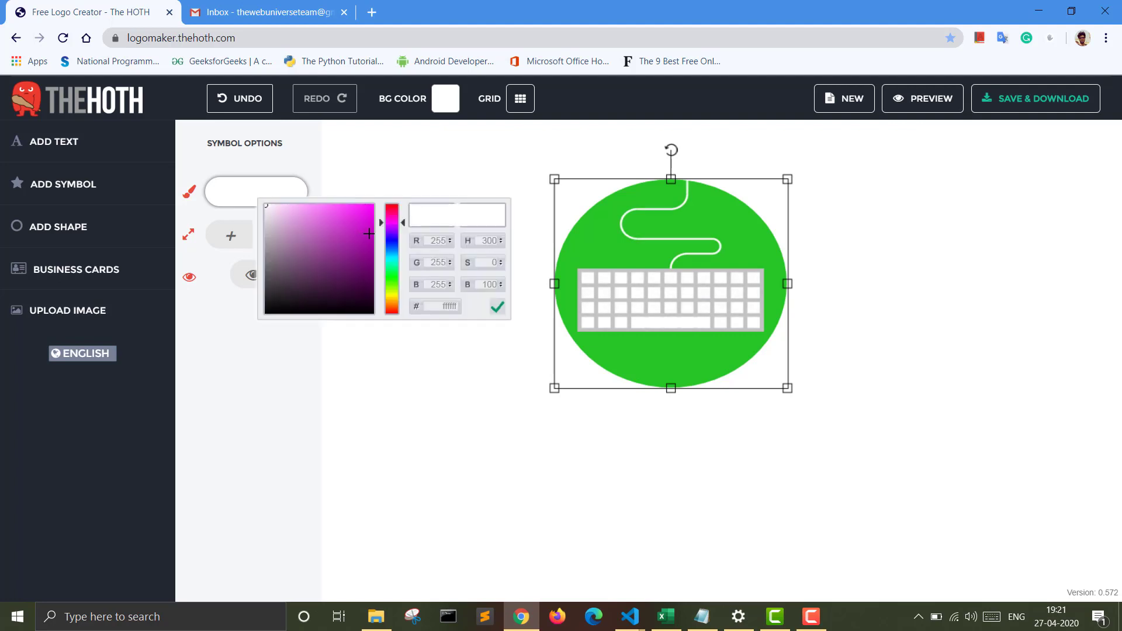
left_click(352, 224)
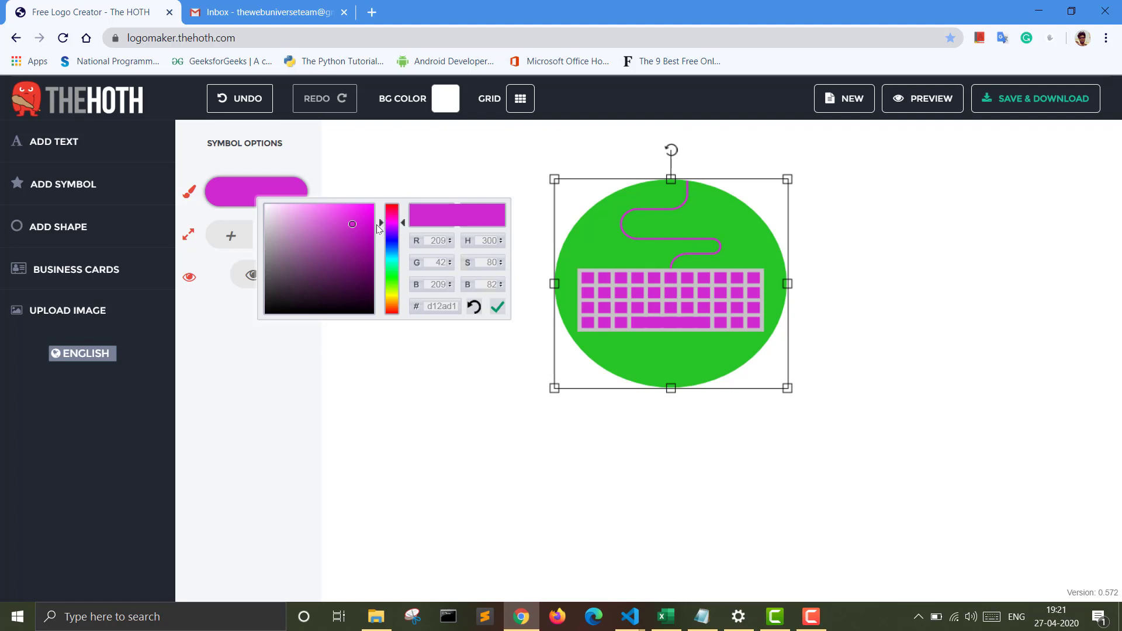
left_click_drag(350, 224, 247, 209)
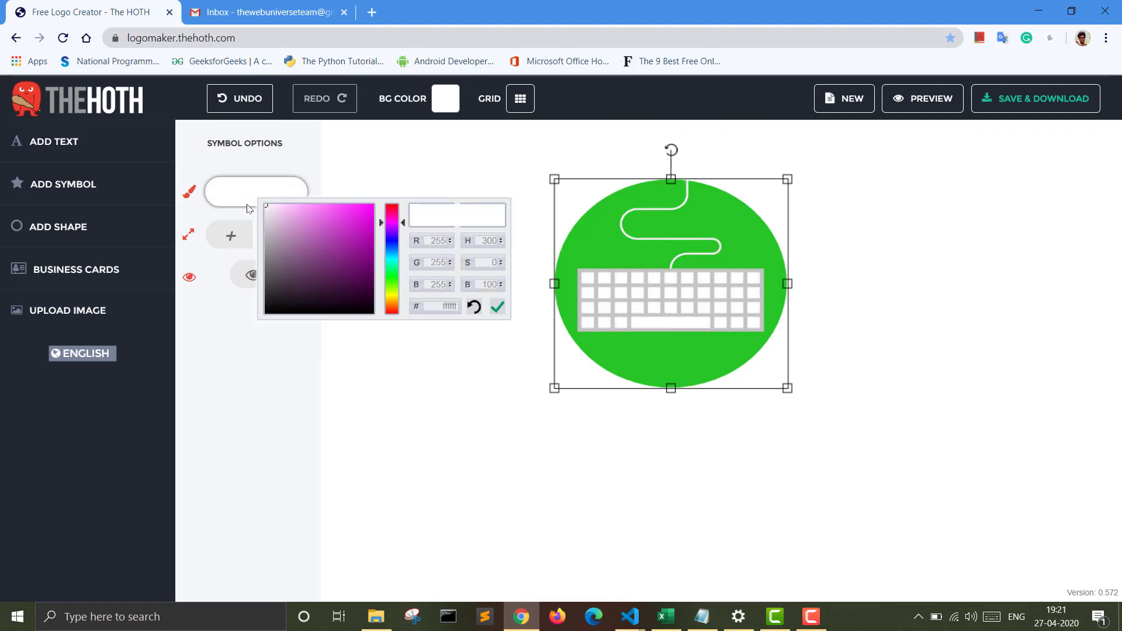
left_click(728, 214)
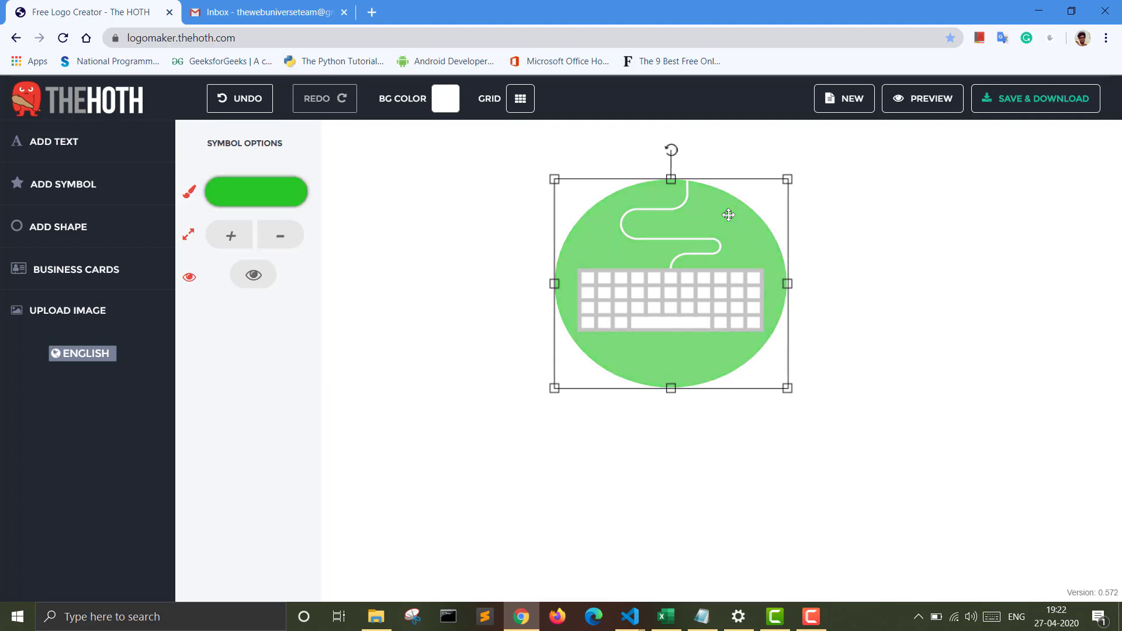
left_click(469, 349)
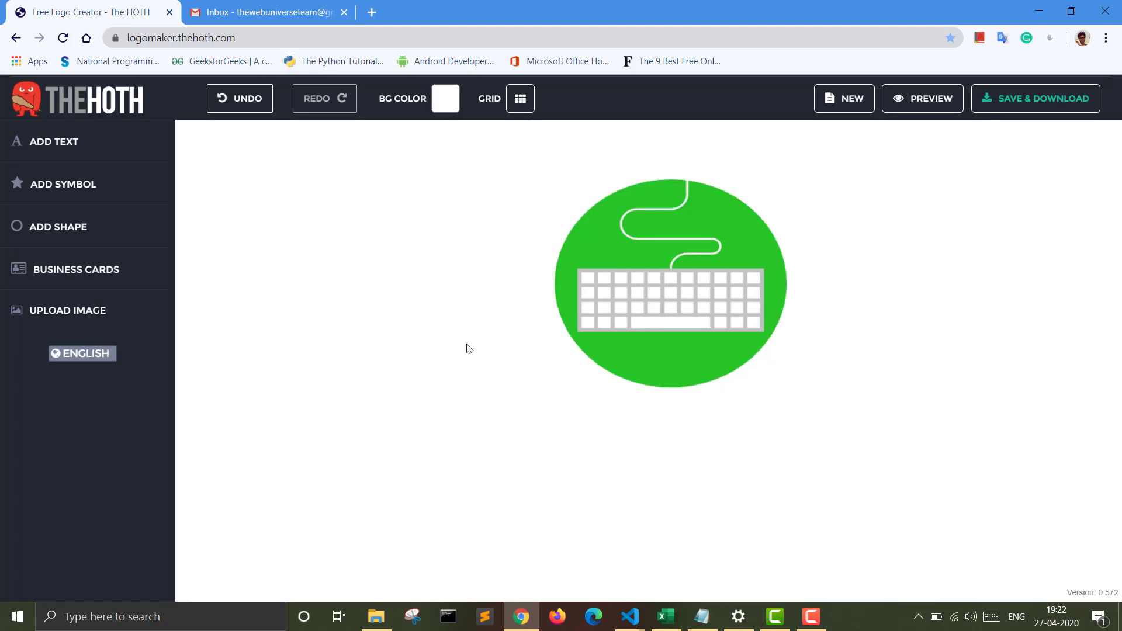
Step: Add a text object to the logo and place it just beneath the green circle
left_click(51, 143)
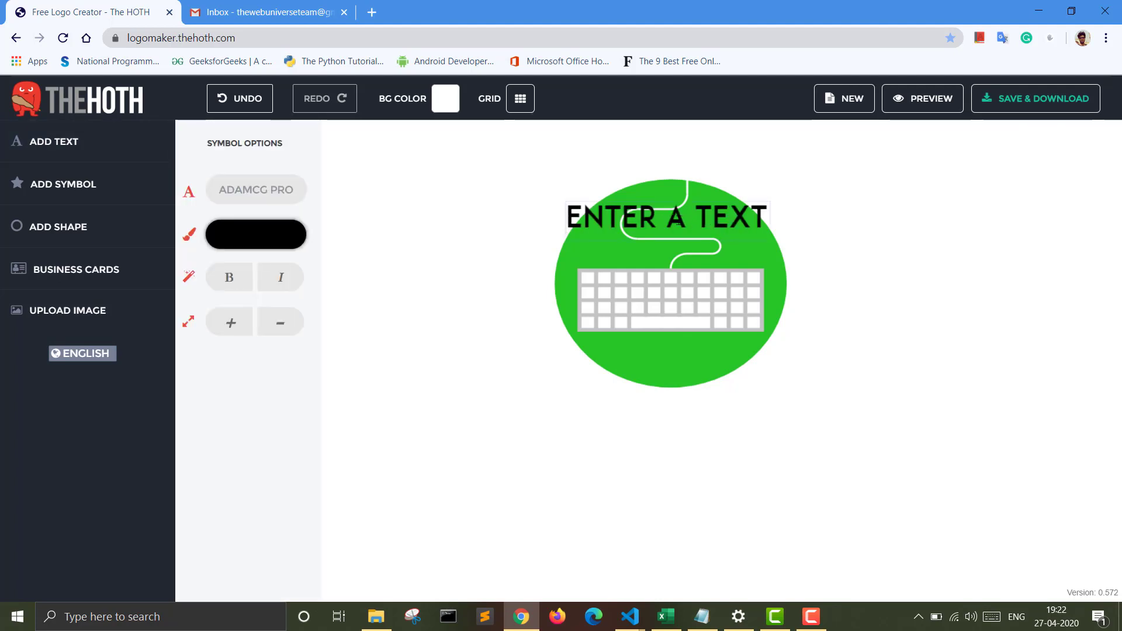
left_click(678, 220)
left_click(798, 215)
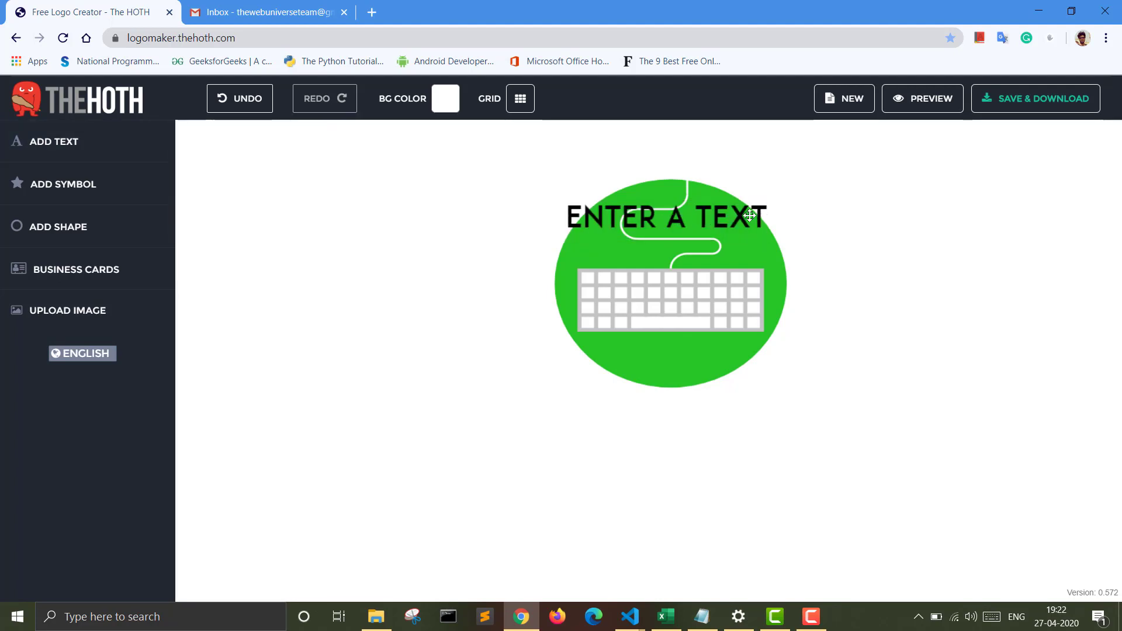
left_click_drag(750, 215, 753, 417)
Step: Replace the placeholder text beneath the circle with "THE WEB UNIVERSE"
left_click(719, 423)
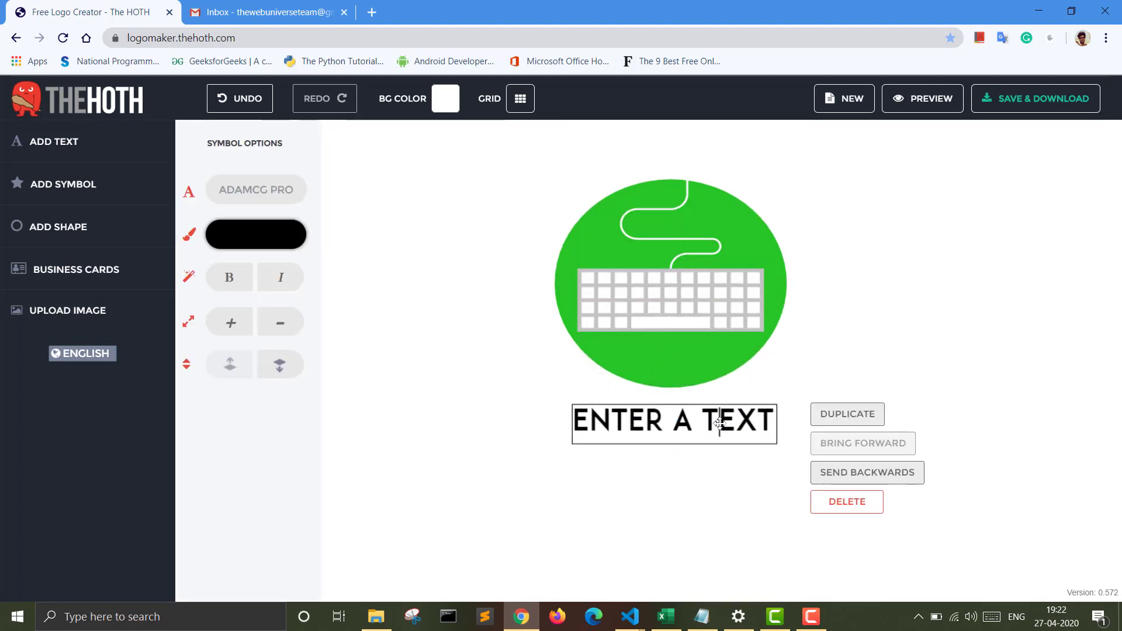
key("Right")
key("BackSpace")
key("BackSpace")
key("BackSpace")
key("BackSpace")
key("BackSpace")
key("BackSpace")
key("BackSpace")
key("BackSpace")
key("BackSpace")
key("BackSpace")
key("BackSpace")
key("BackSpace")
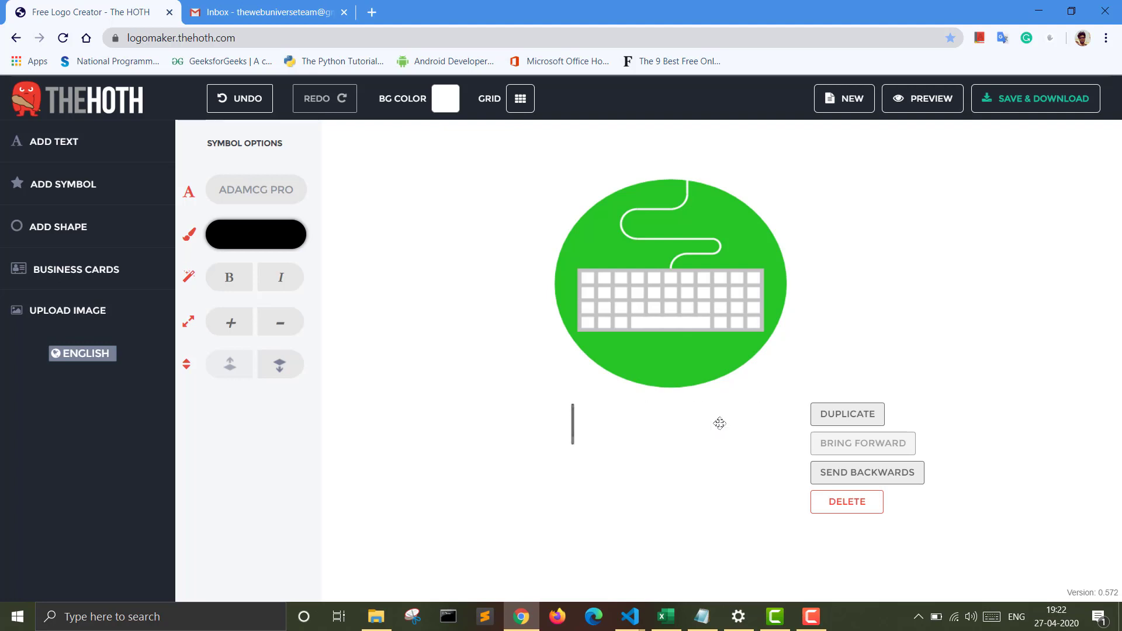
type("THE")
type("WEB")
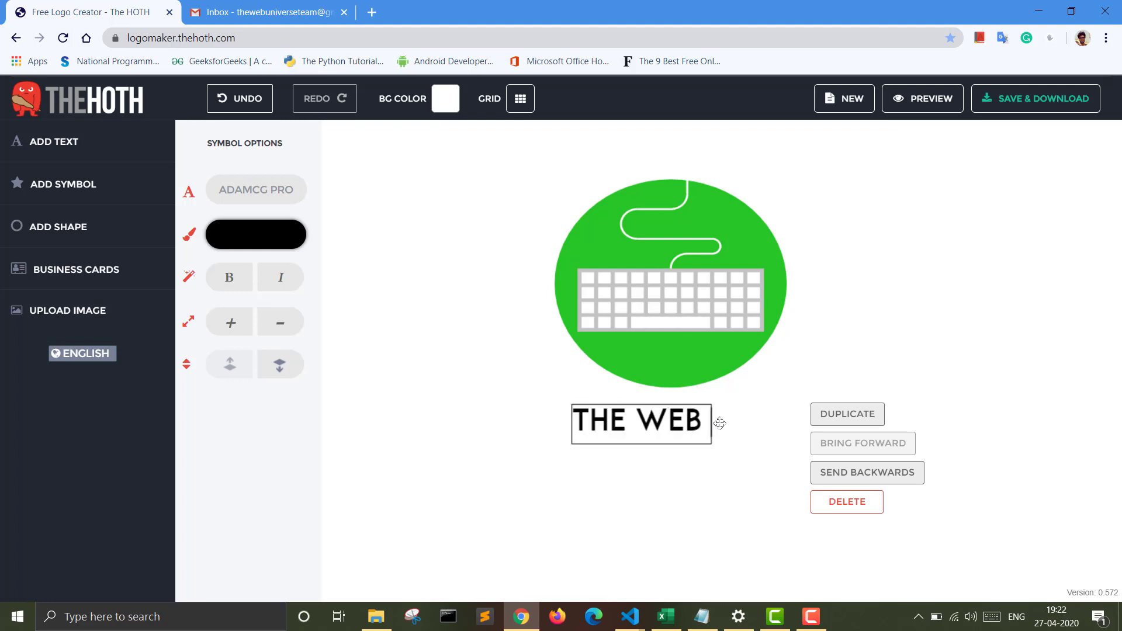
type(" UNIVERSE")
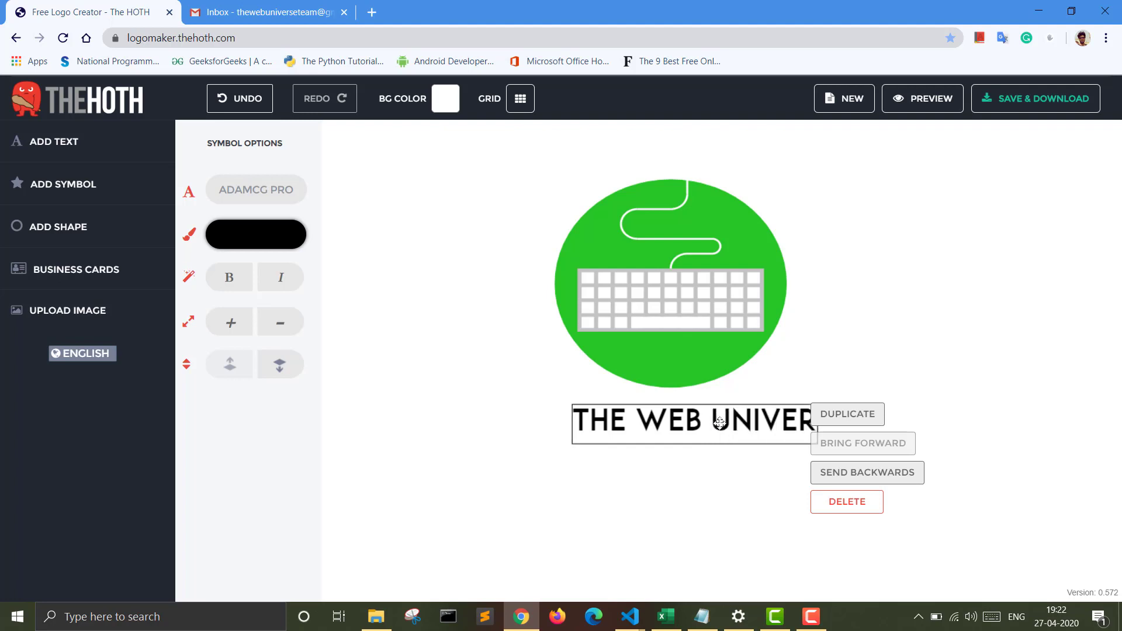
left_click(839, 345)
Step: Center the "THE WEB UNIVERSE" text under the green circle and deselect it
left_click(723, 419)
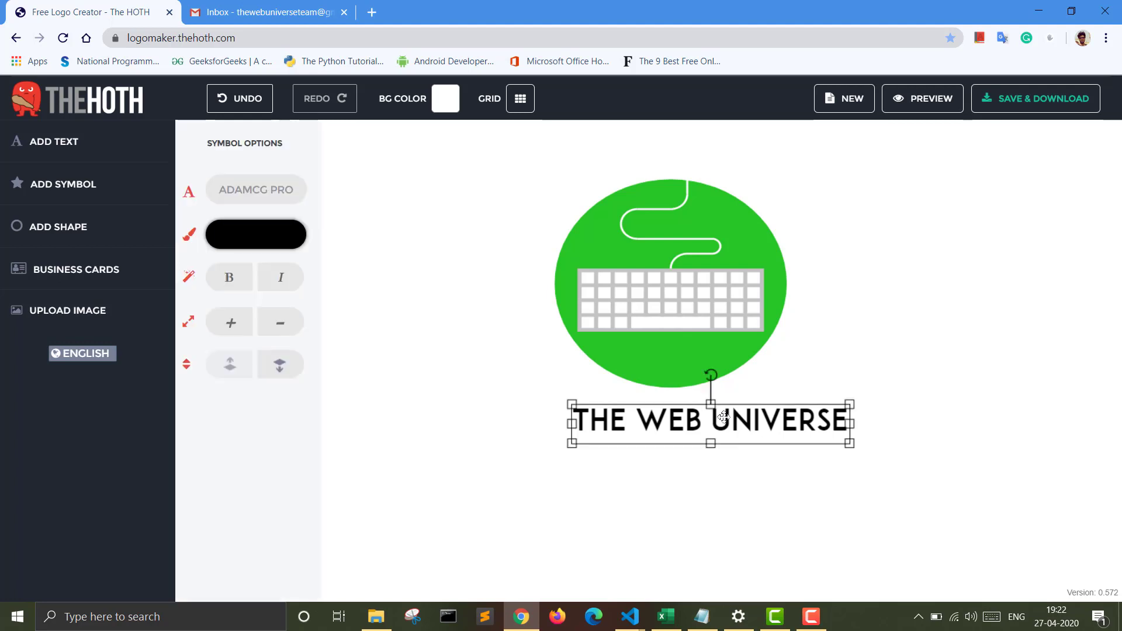
left_click_drag(723, 419, 684, 417)
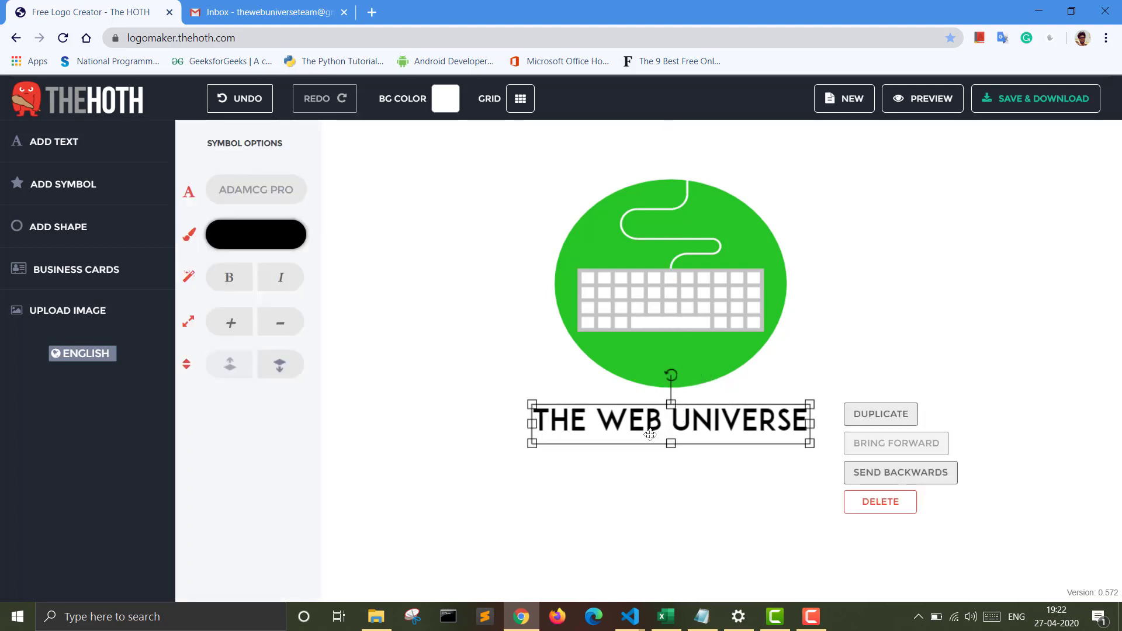
left_click(646, 458)
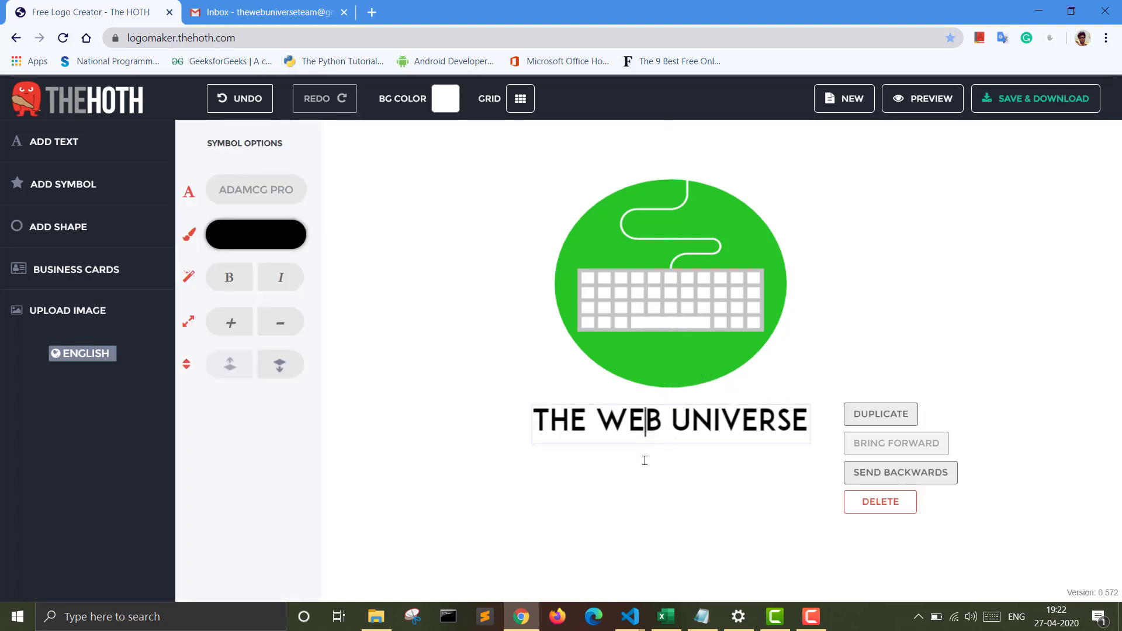
Step: Change the font of the "THE WEB UNIVERSE" text to Eskargot
left_click(766, 418)
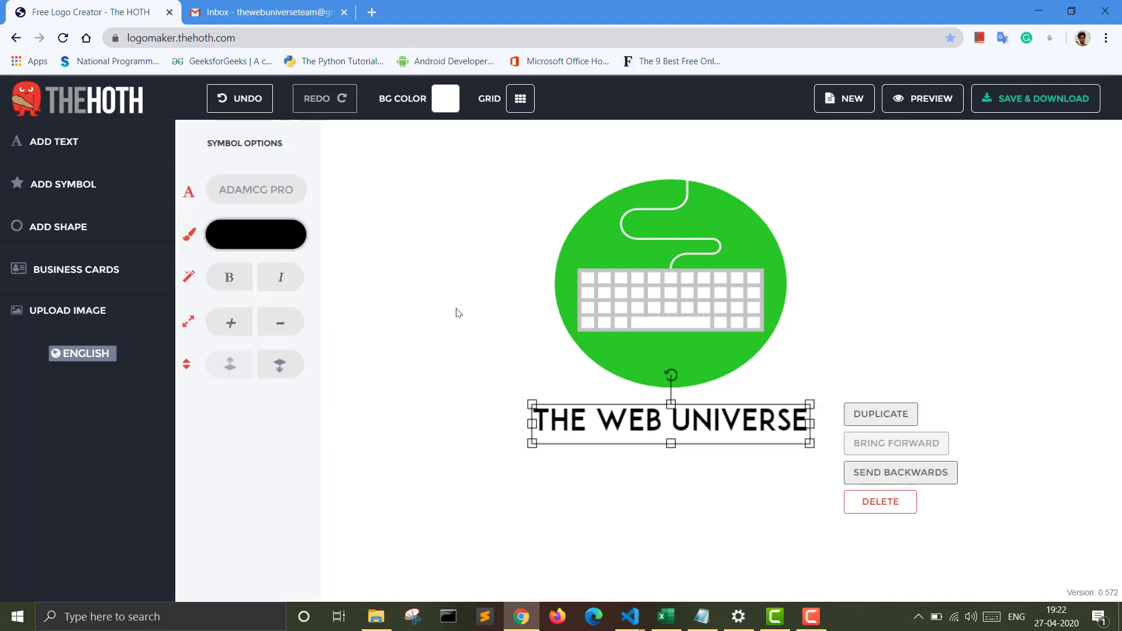
left_click(261, 194)
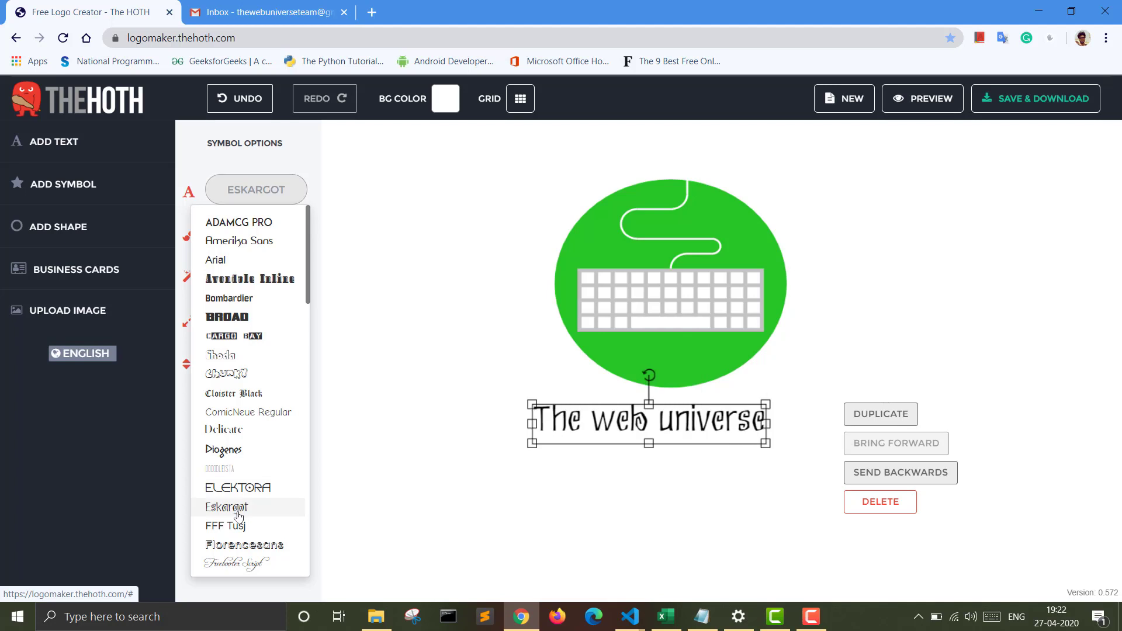
left_click(239, 507)
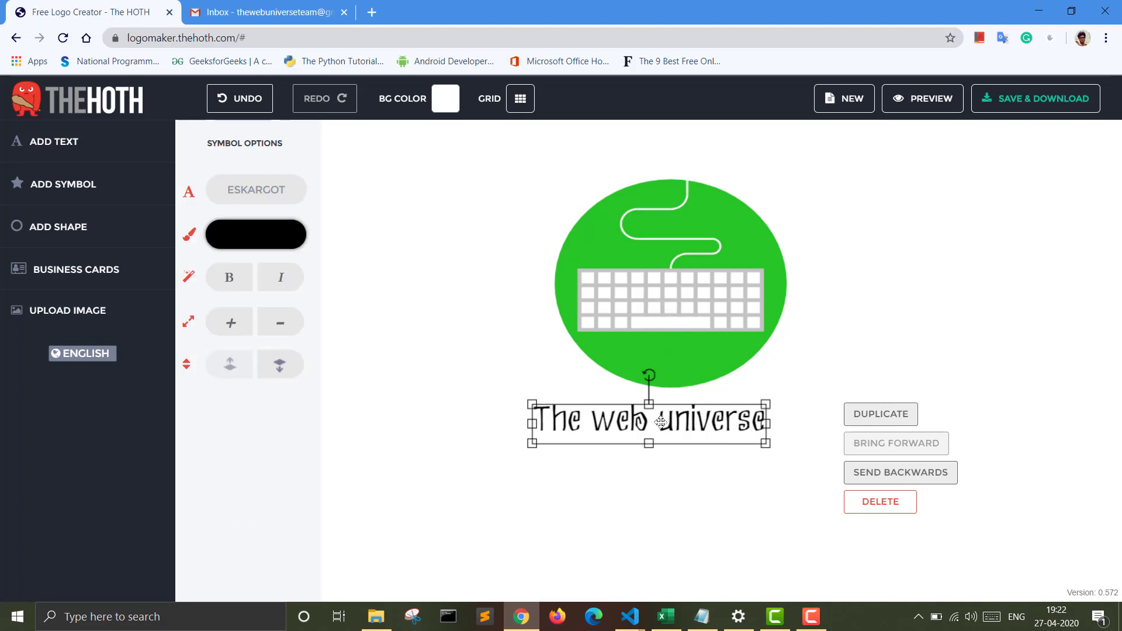
Step: Move the Eskargot title up close to the circle and widen it on both sides beyond the circle's width
left_click_drag(666, 414, 698, 409)
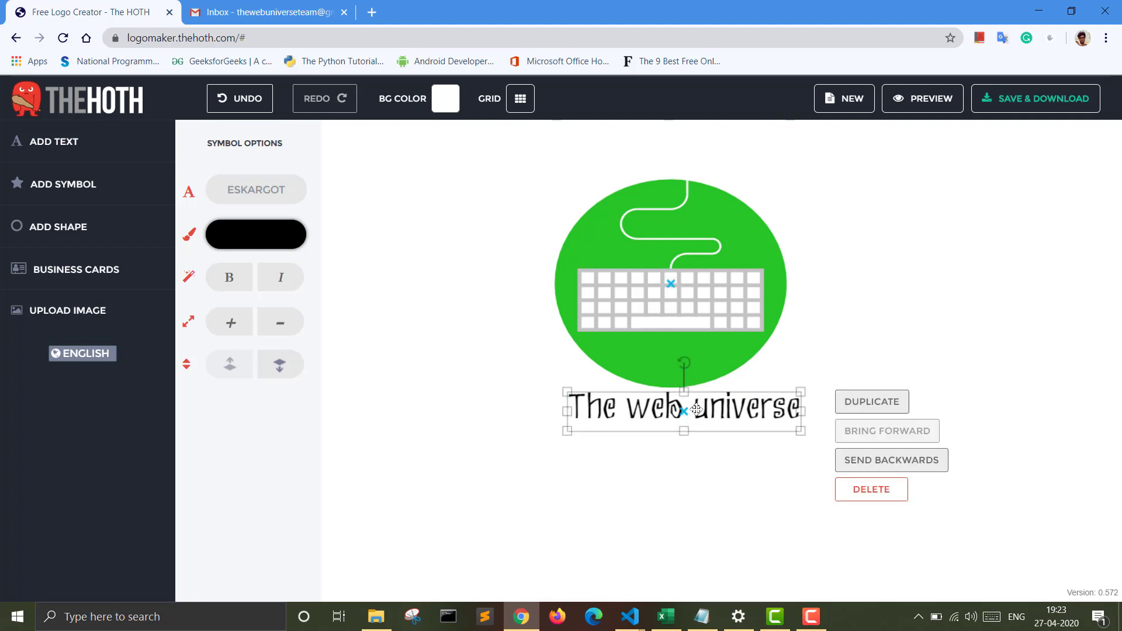
left_click(698, 409)
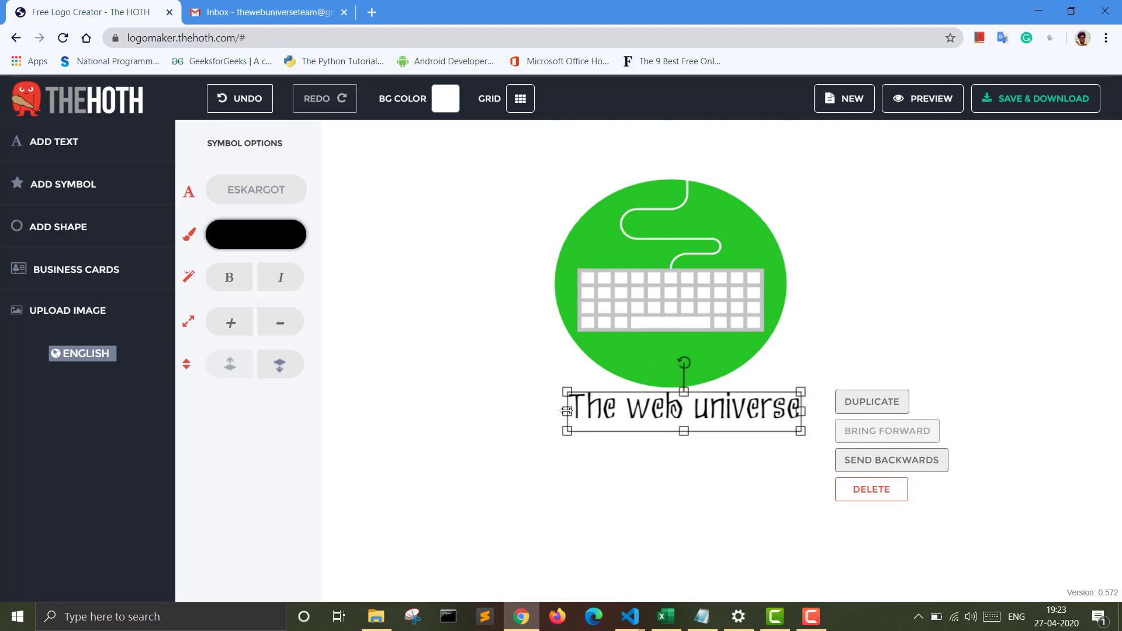
left_click_drag(567, 411, 533, 411)
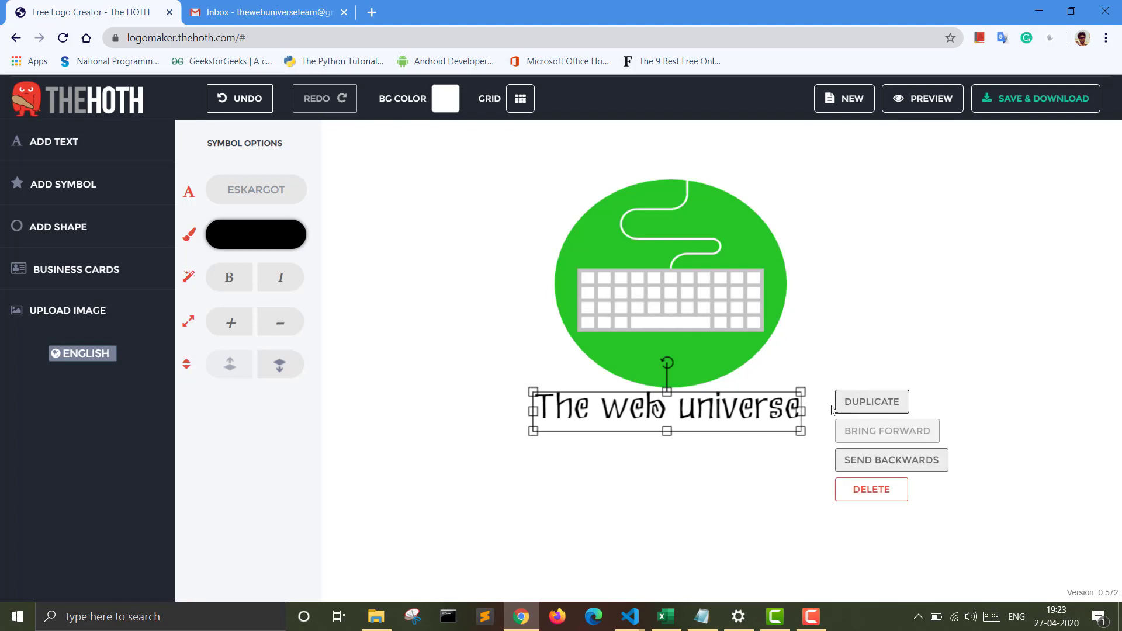
left_click_drag(801, 411, 840, 416)
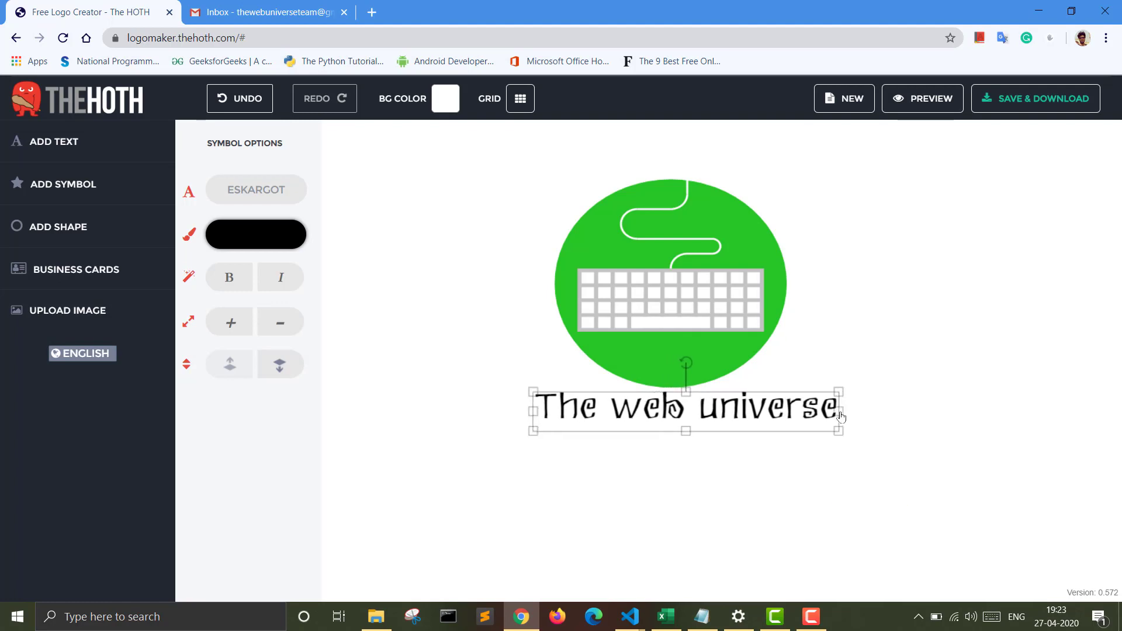
left_click(738, 549)
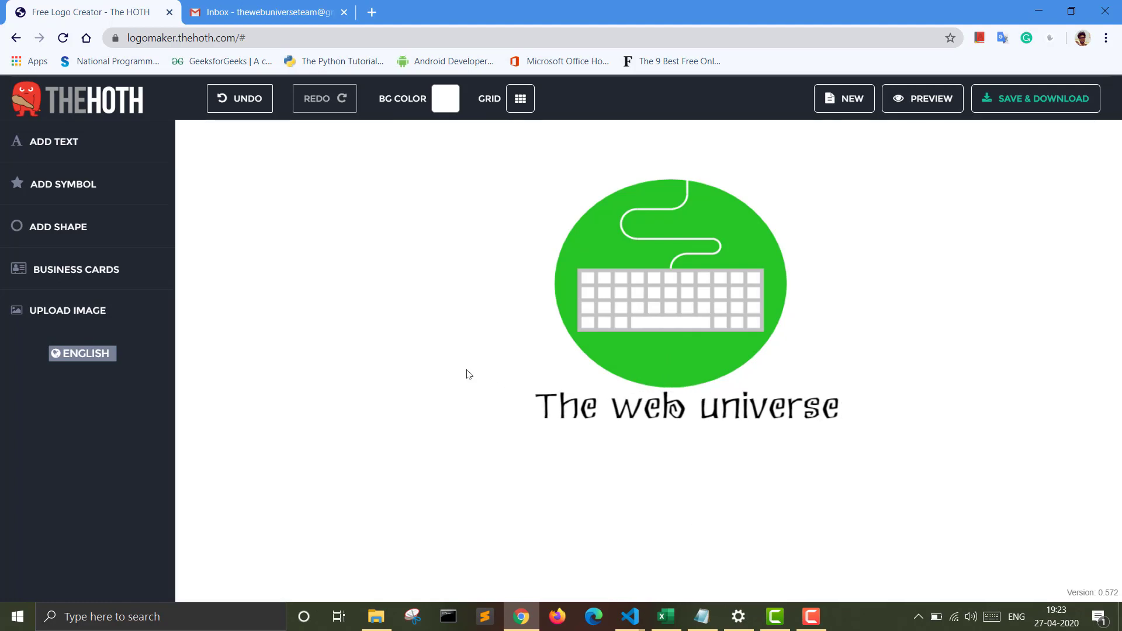
Step: Add a second text line under the title and replace its placeholder with "LEARNING IS FREE NIOW"
left_click(70, 151)
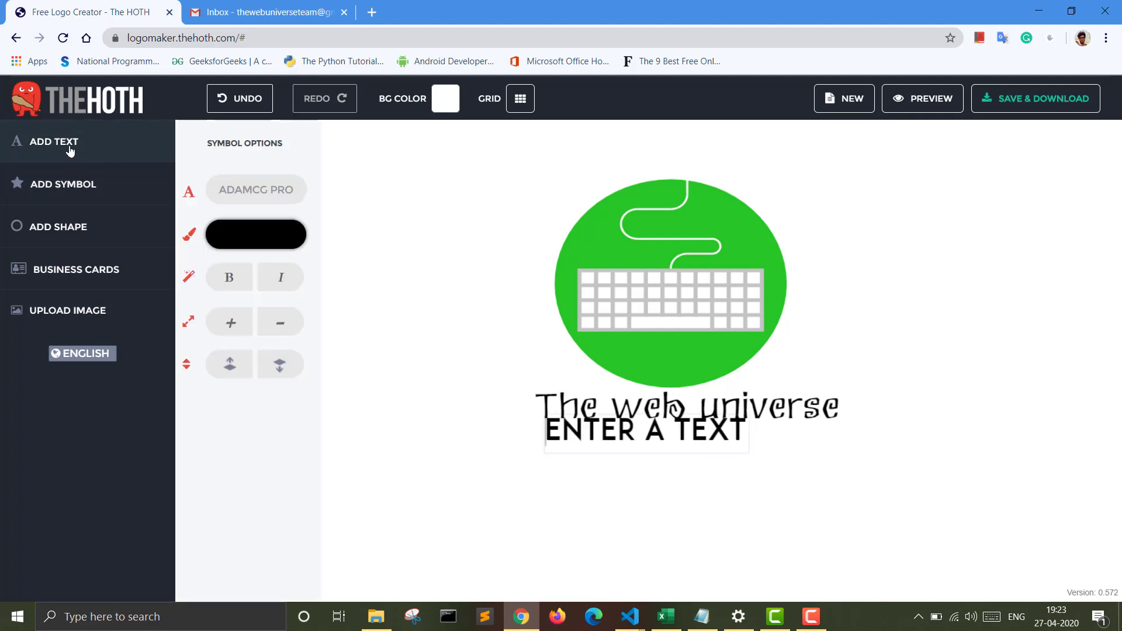
left_click(656, 435)
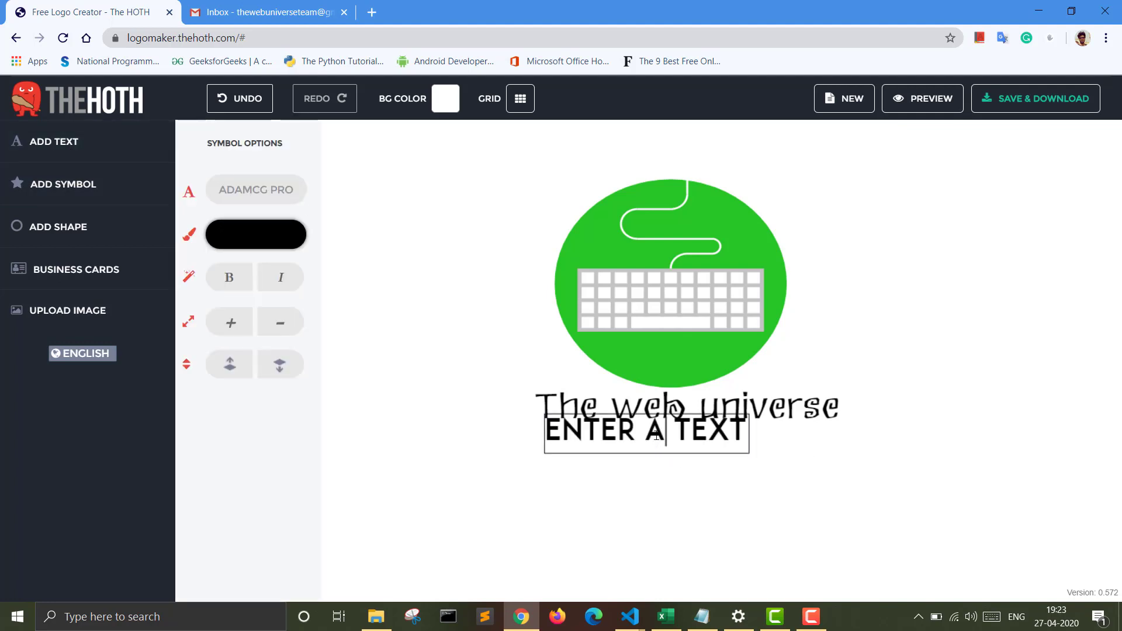
key("Right")
key("Right")
key("Right")
key("Right")
key("Right")
key("BackSpace")
key("BackSpace")
key("BackSpace")
key("BackSpace")
key("BackSpace")
key("BackSpace")
key("BackSpace")
key("BackSpace")
key("BackSpace")
key("BackSpace")
key("BackSpace")
key("BackSpace")
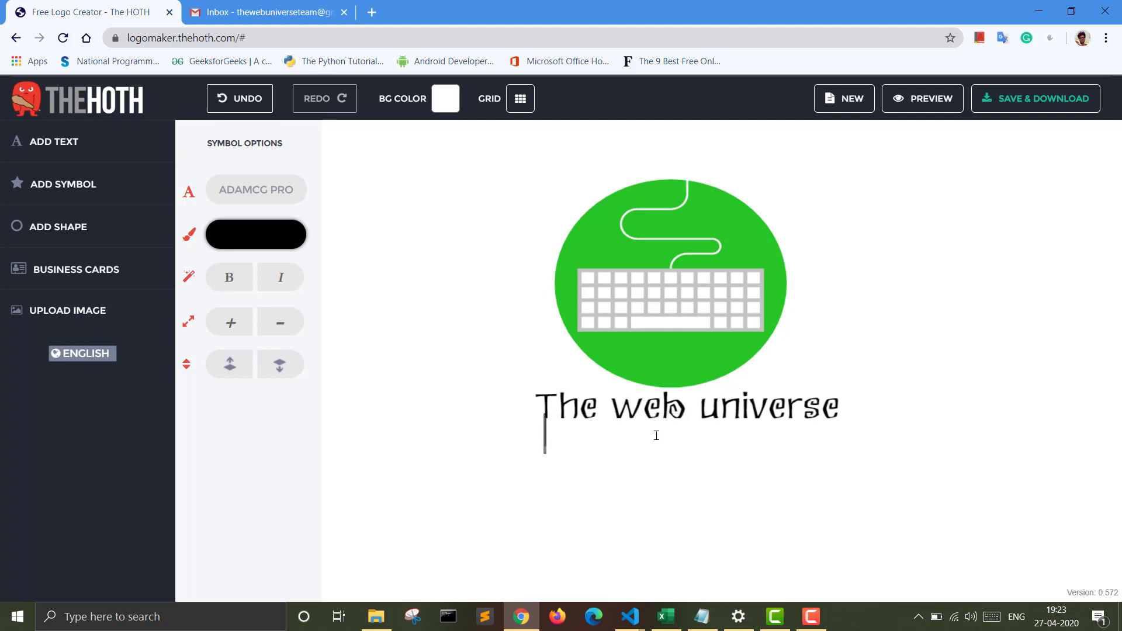
type("LEAR")
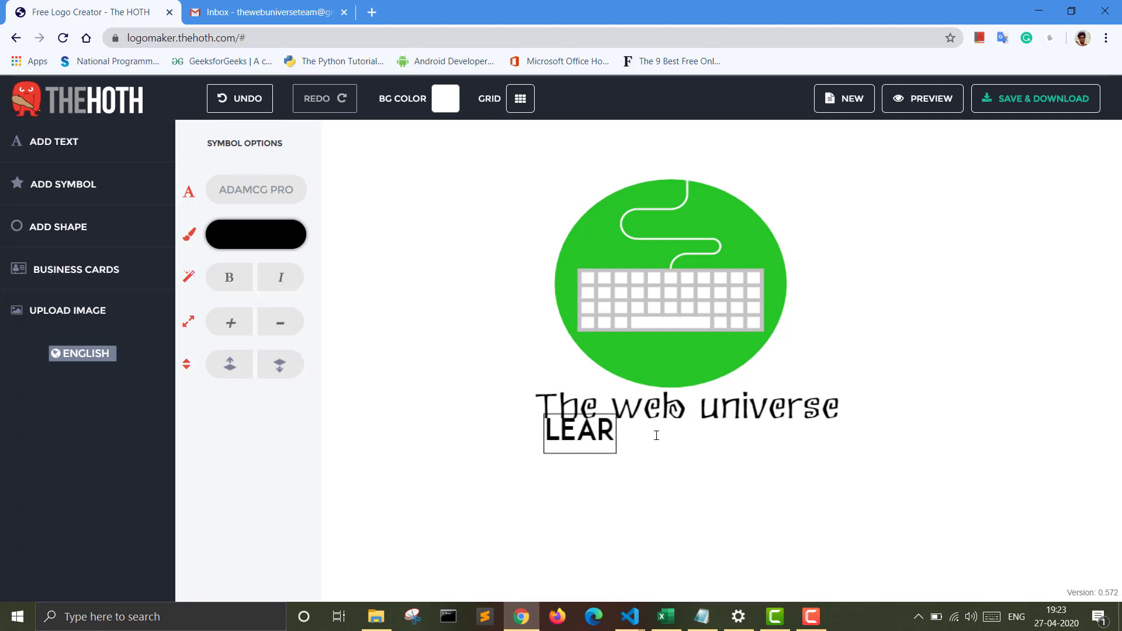
type("NING")
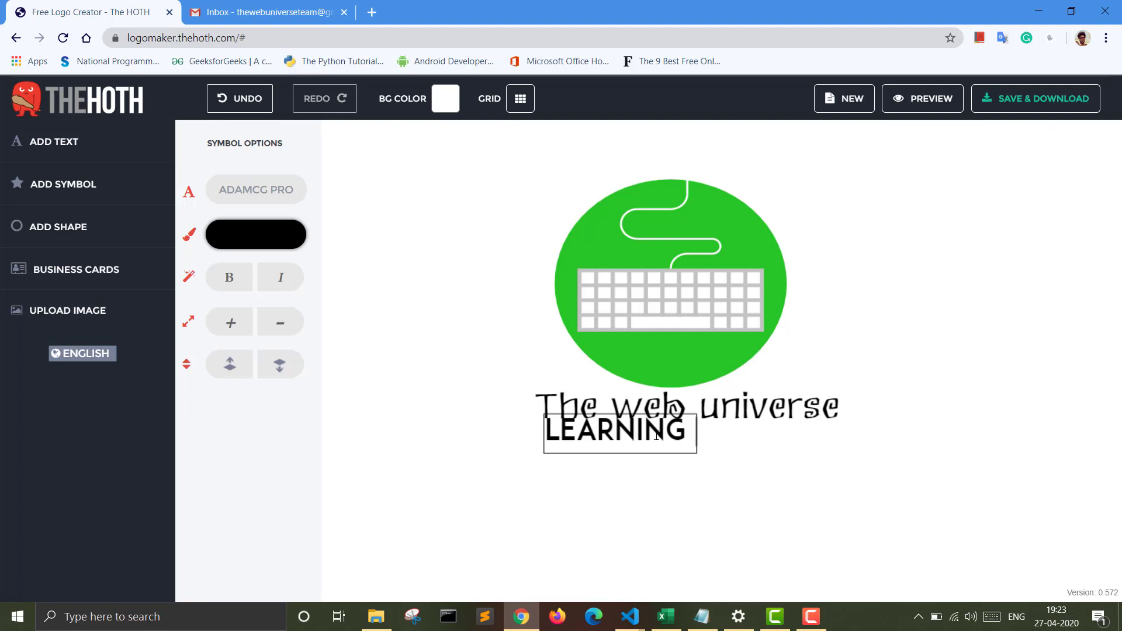
type(" IS FREE N")
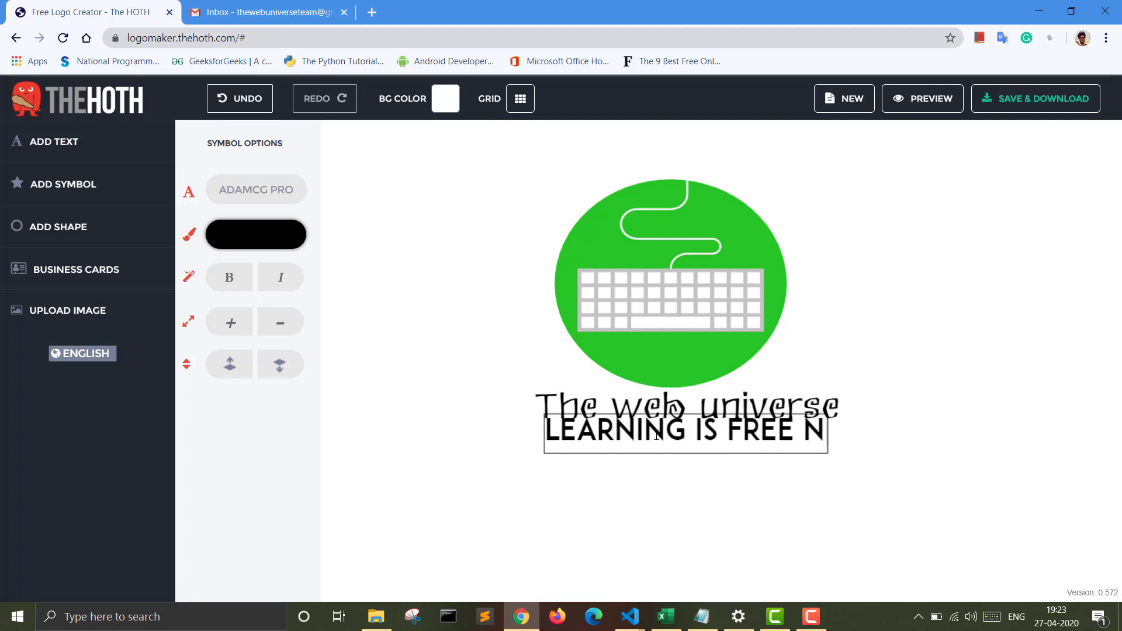
type("IOW")
key("Left")
key("Left")
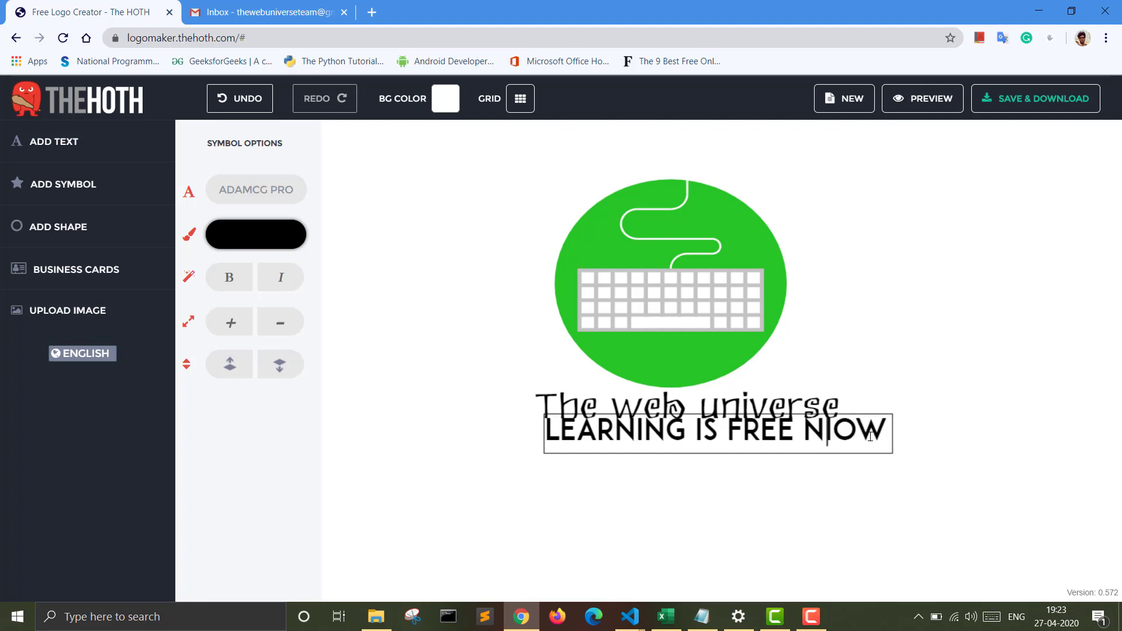
Step: Shrink the tagline to about half its width, reduce its height, and place it just beneath the title's first words, leaving it deselected
left_click(898, 435)
left_click(901, 437)
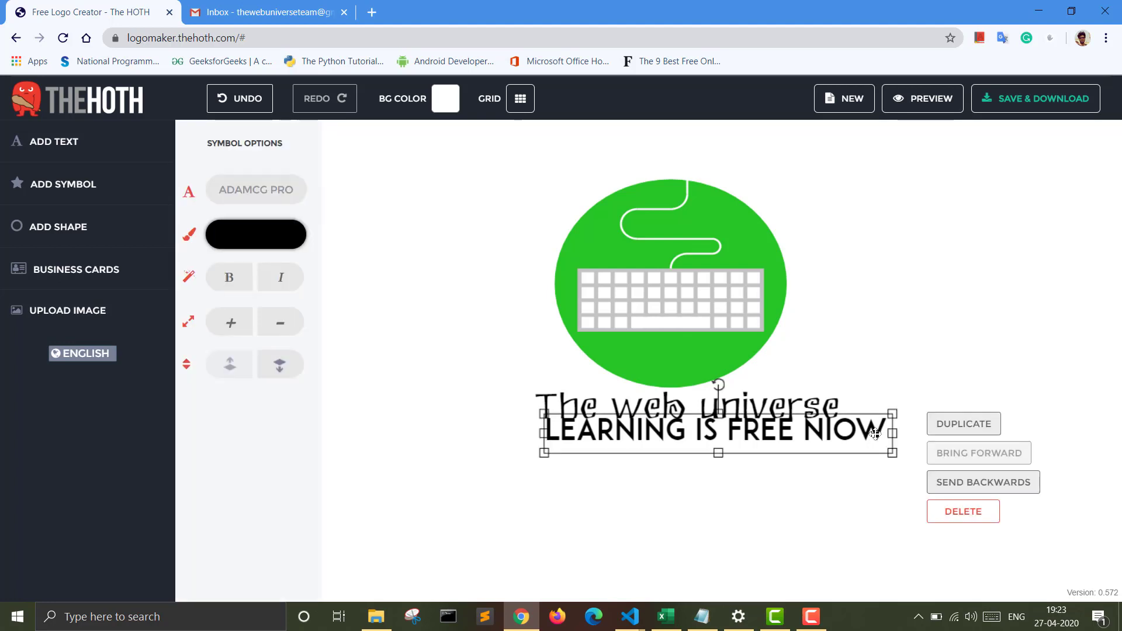
left_click_drag(893, 433, 707, 433)
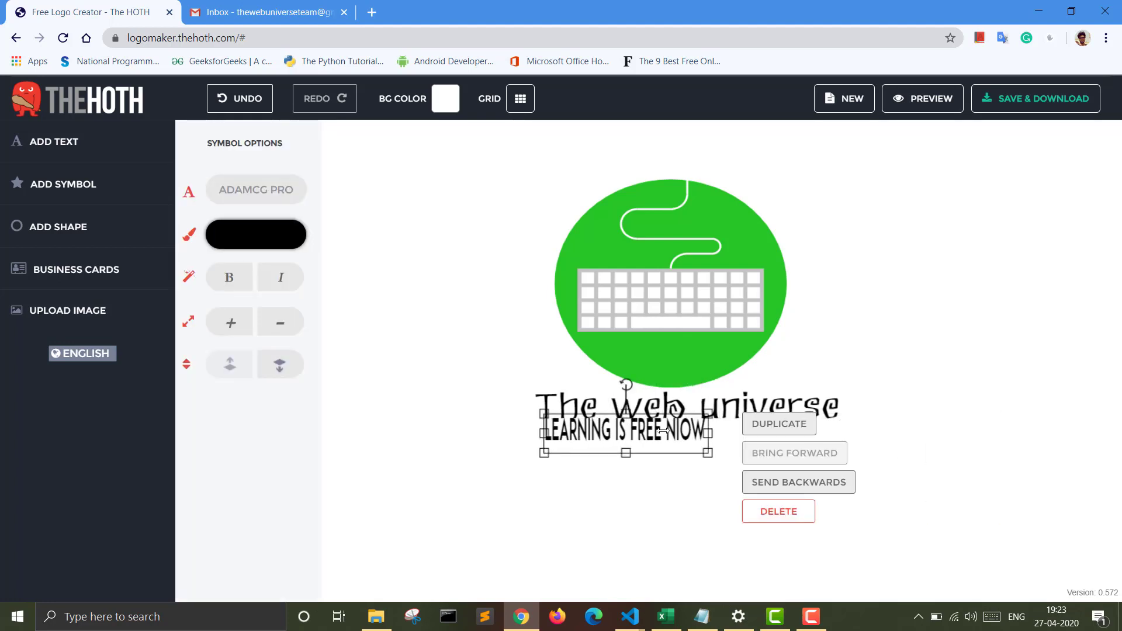
left_click_drag(624, 415, 609, 438)
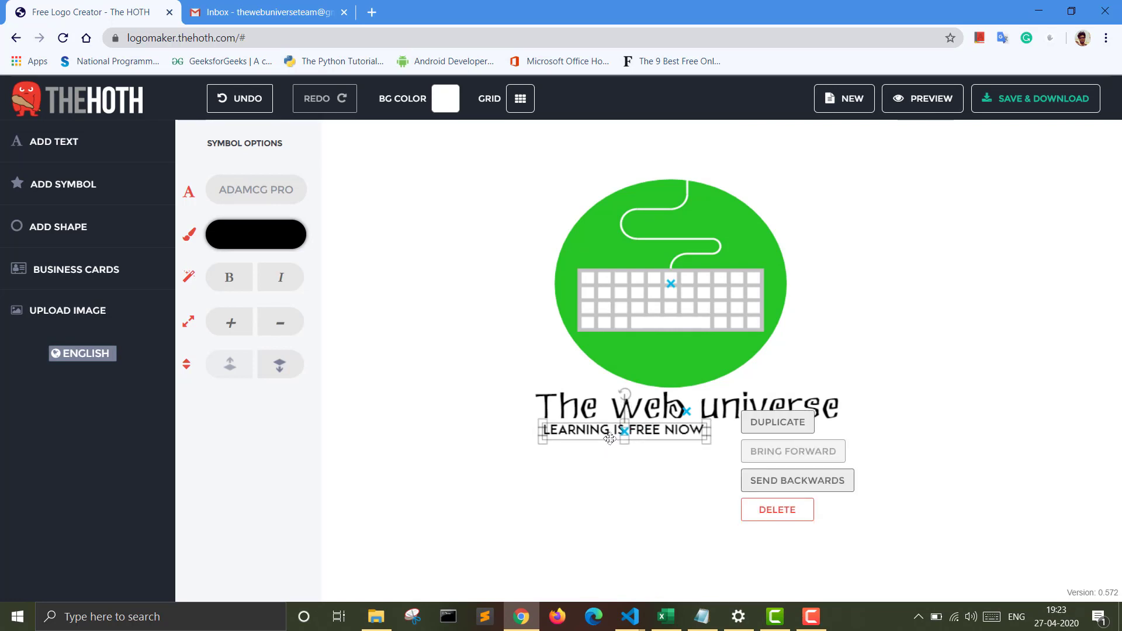
left_click(611, 468)
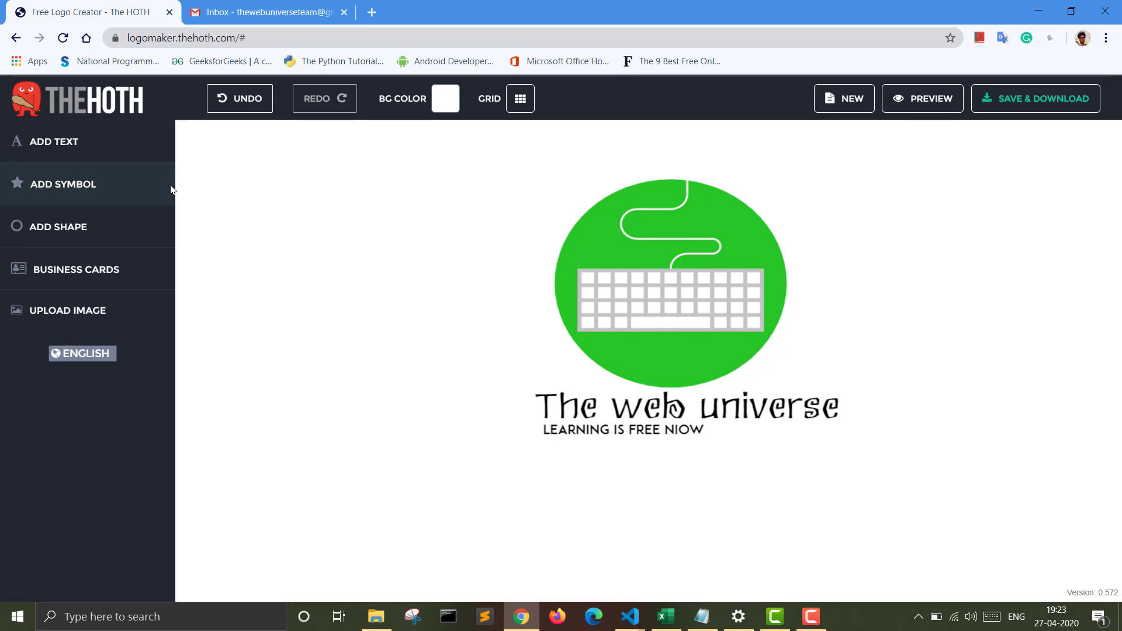
Step: Browse the shape library and return to the logo without adding a shape
left_click(117, 233)
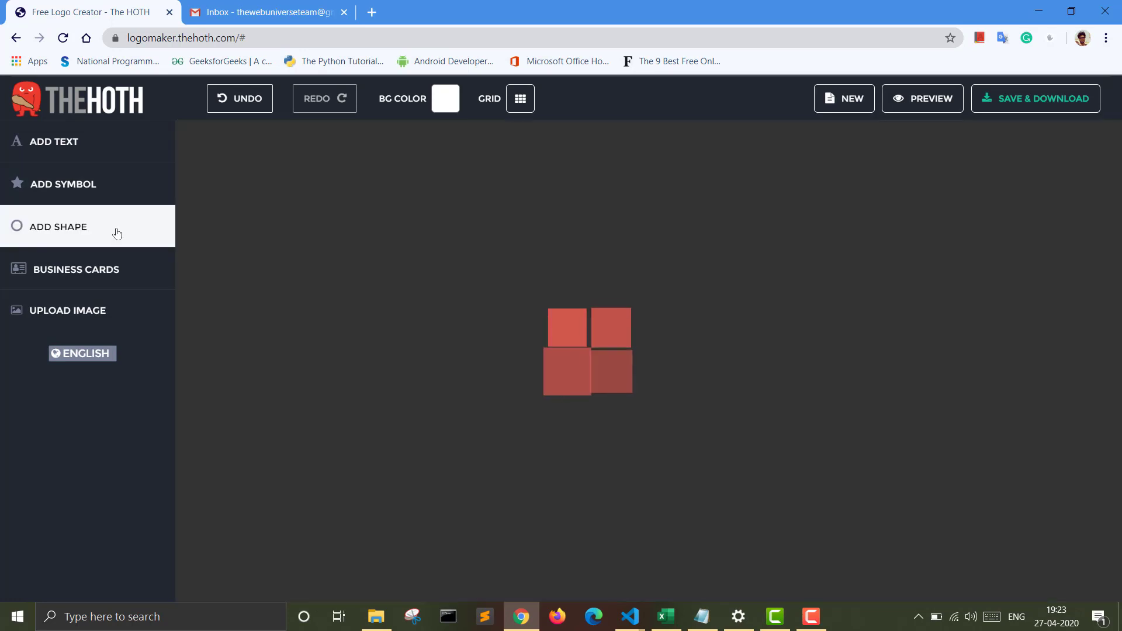
scroll(637, 403, "down", 10)
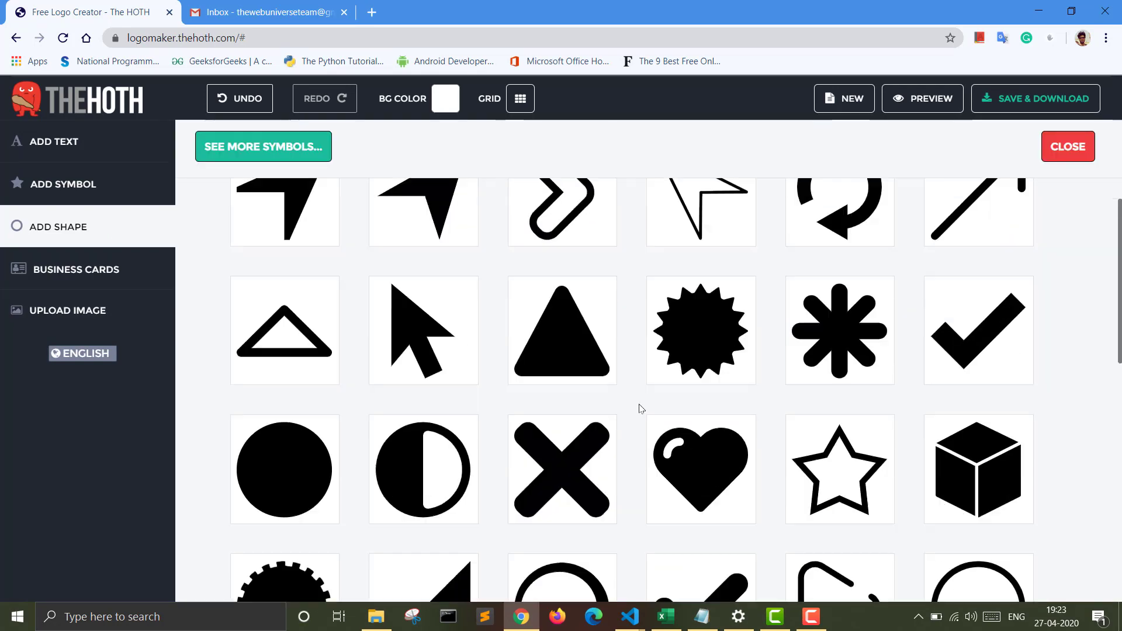
scroll(640, 405, "up", 10)
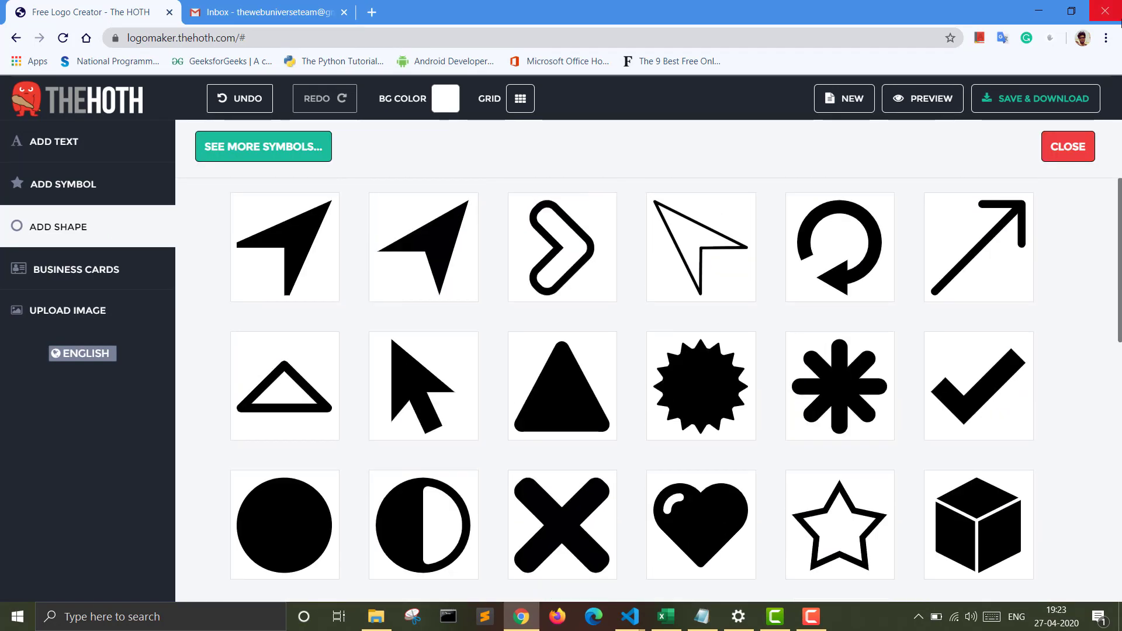
left_click(1069, 148)
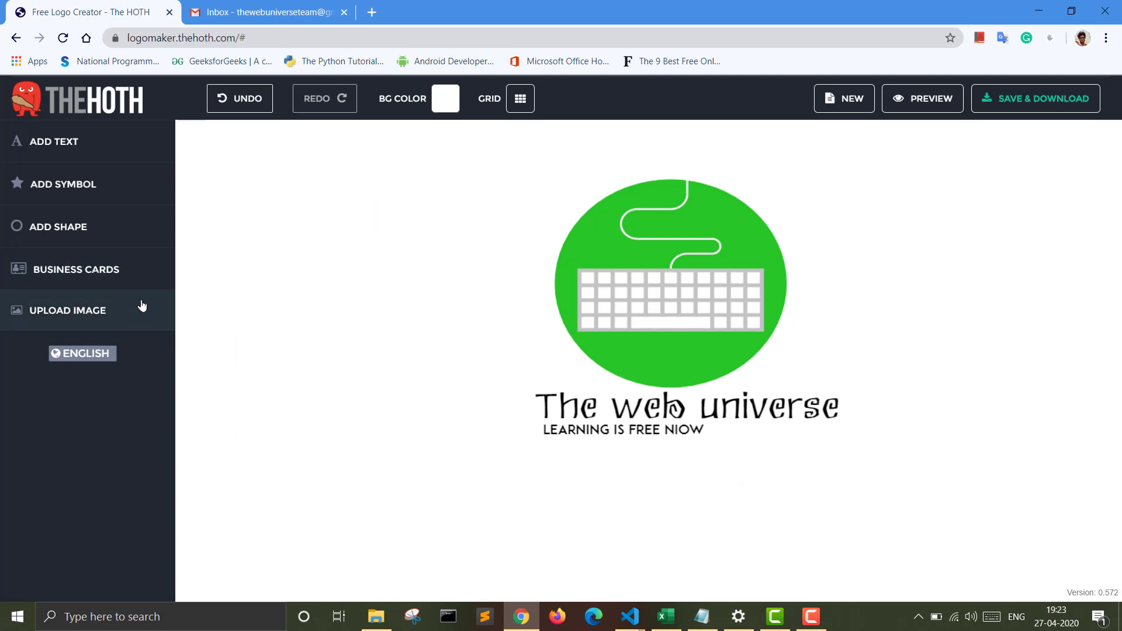
Step: Look through the business card templates showing the logo, and view the image upload file picker without choosing a file
left_click(119, 268)
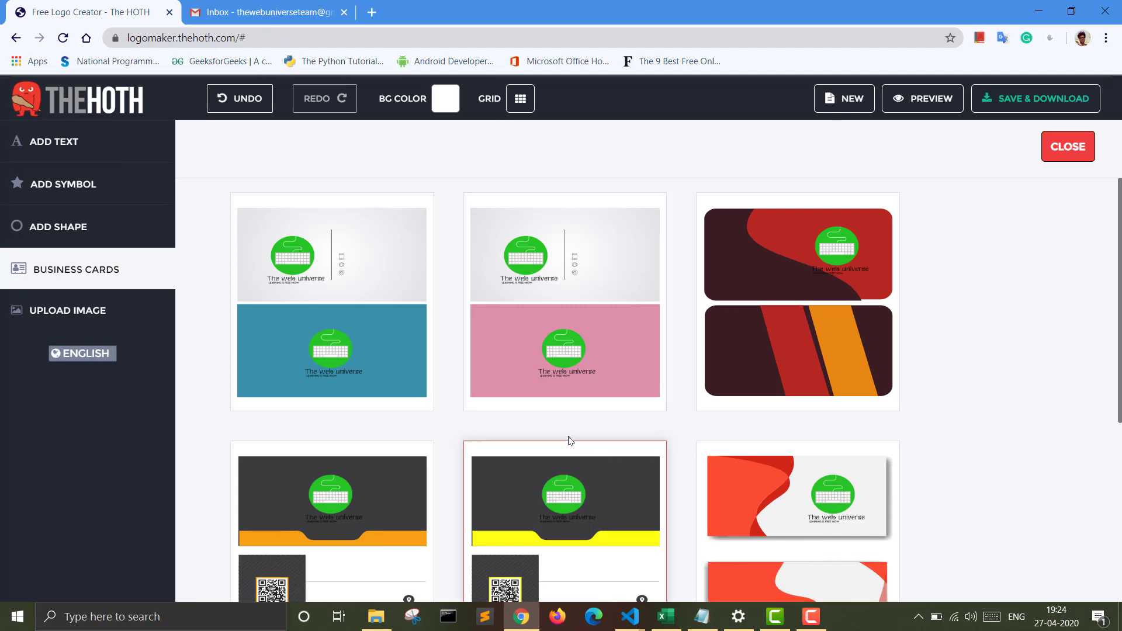
scroll(570, 441, "down", 4)
scroll(570, 441, "up", 4)
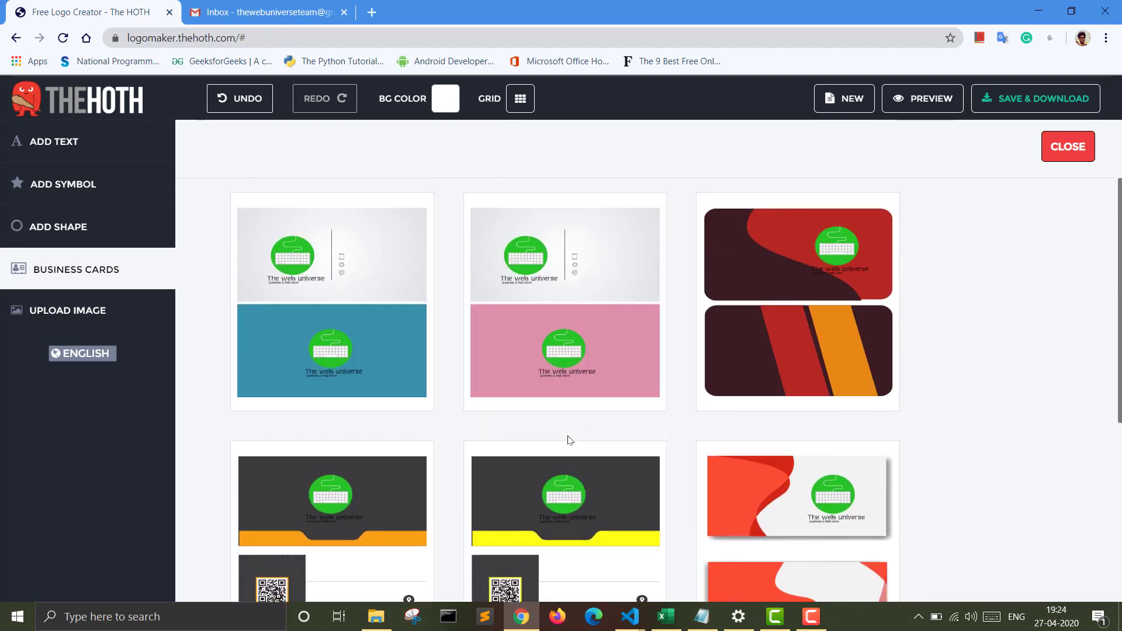
scroll(569, 439, "down", 1)
scroll(570, 440, "up", 1)
scroll(570, 439, "down", 2)
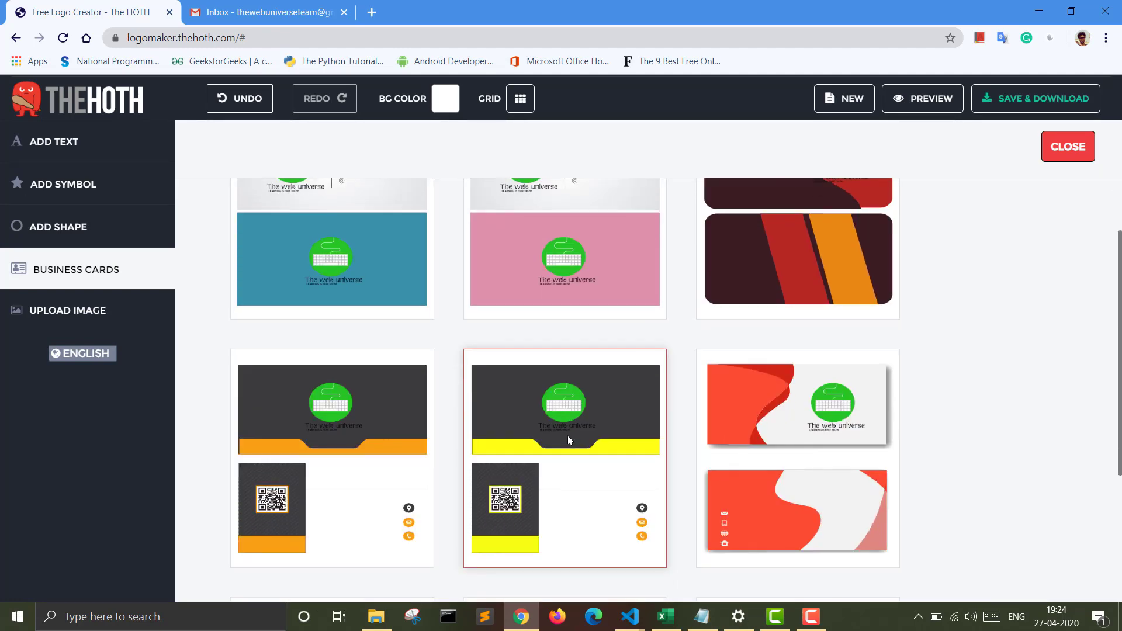
scroll(569, 439, "down", 3)
scroll(569, 439, "up", 2)
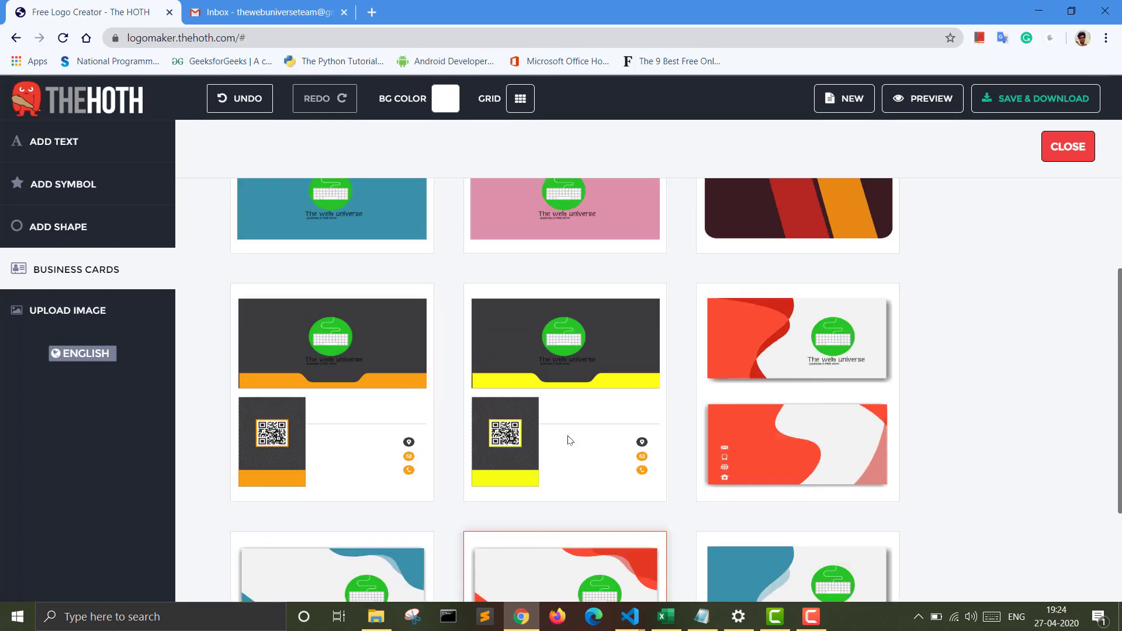
scroll(570, 439, "up", 2)
left_click(66, 315)
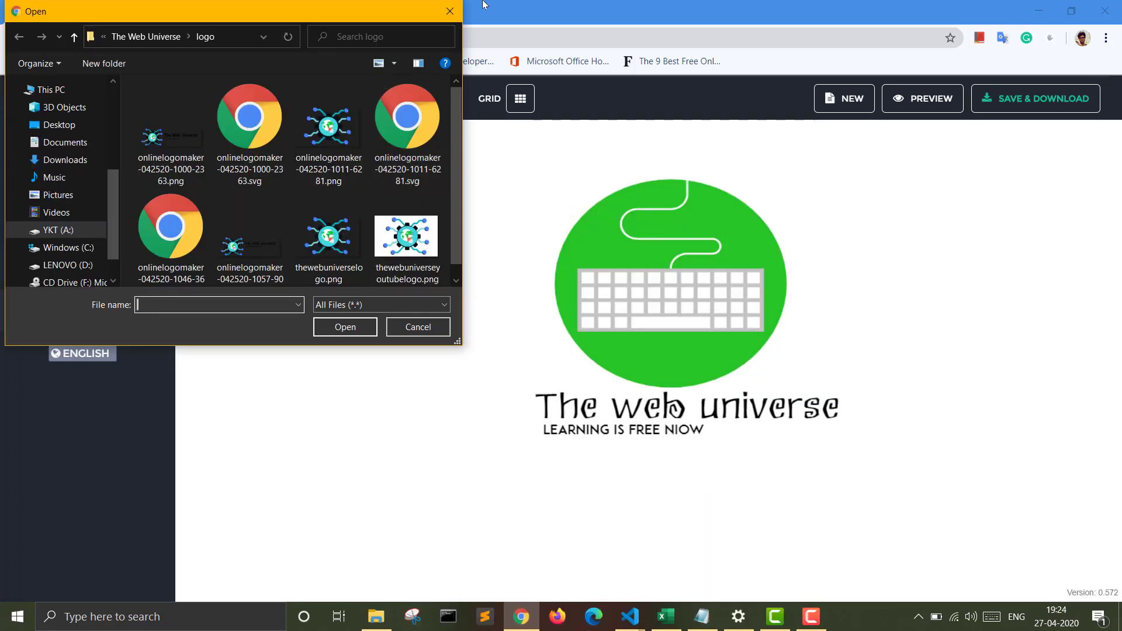
left_click(450, 12)
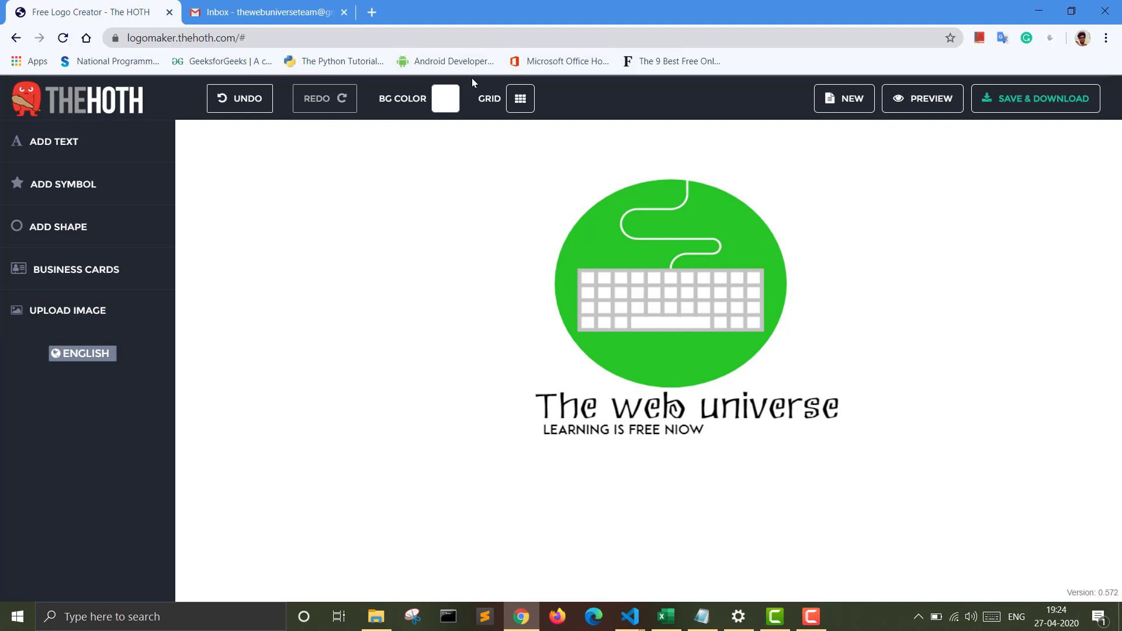
Step: Set the logo's background color to the muted blue-violet 7376bf
left_click(454, 100)
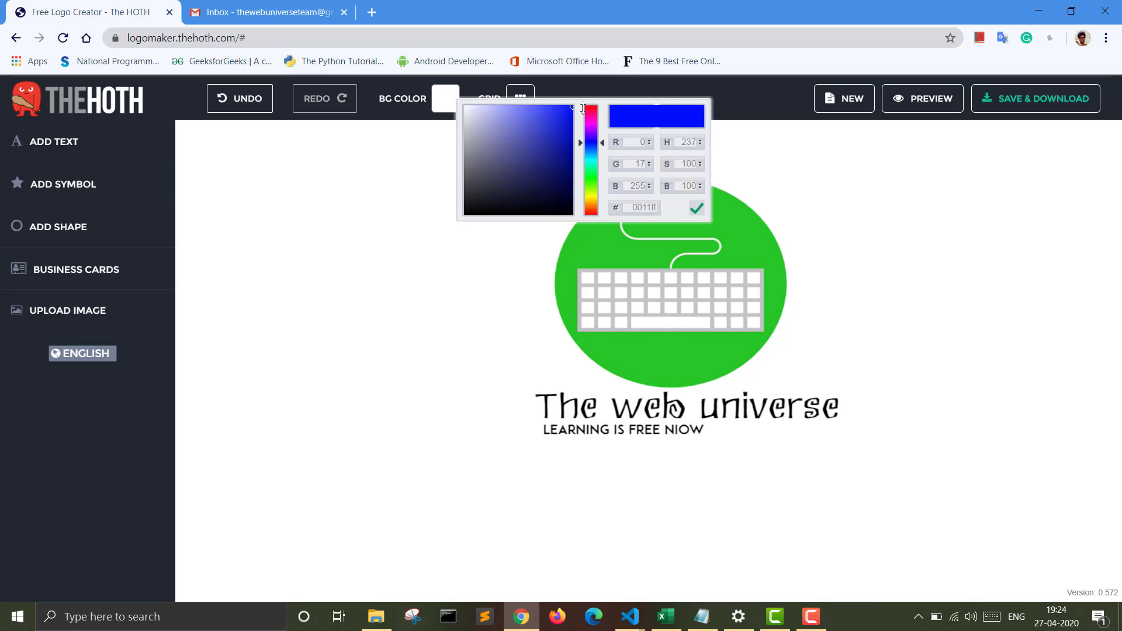
mouse_move(572, 110)
left_mouse_down()
mouse_move(561, 125)
mouse_move(484, 133)
mouse_move(475, 156)
mouse_move(531, 166)
mouse_move(509, 132)
left_mouse_up()
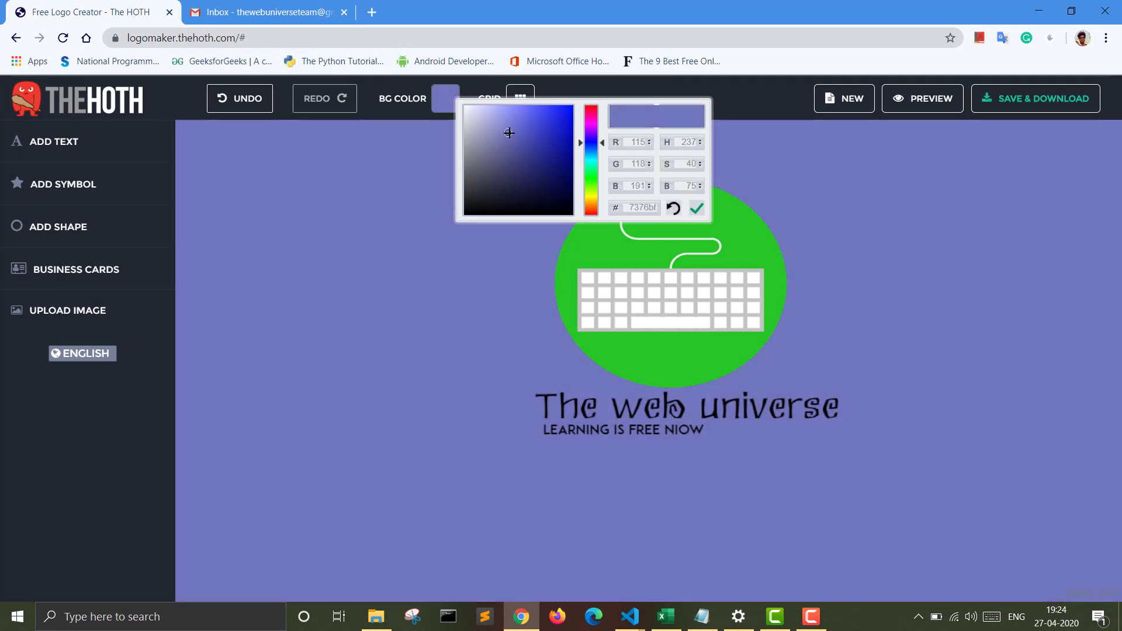
left_click(696, 209)
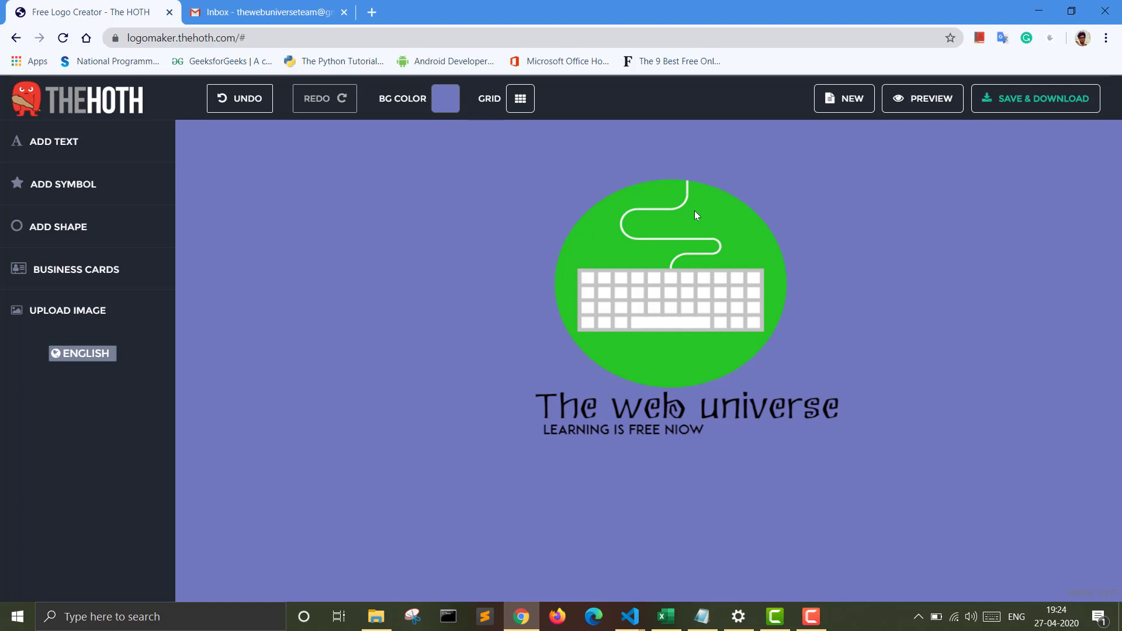
Step: Save the logo project by entering the team's e-mail address and submitting it
left_click(1040, 98)
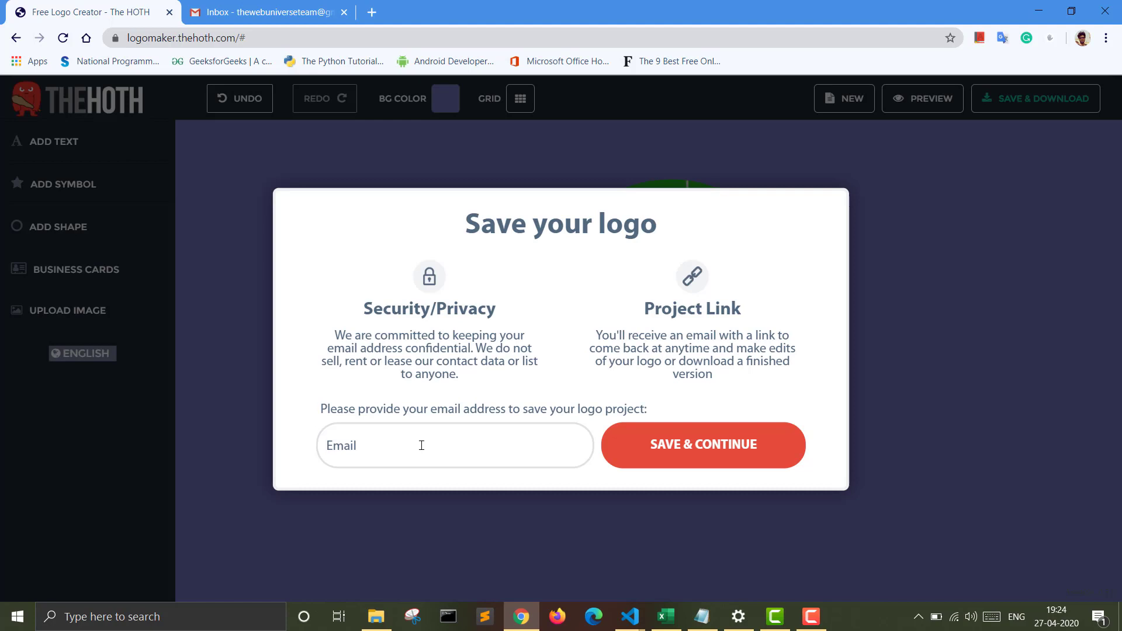
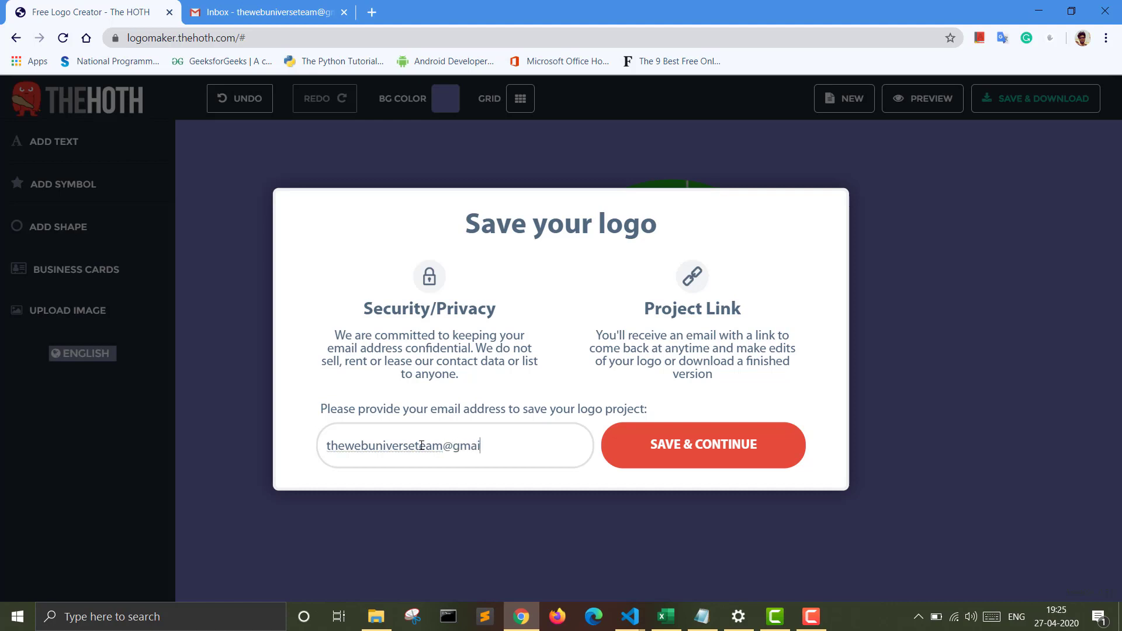
left_click(706, 448)
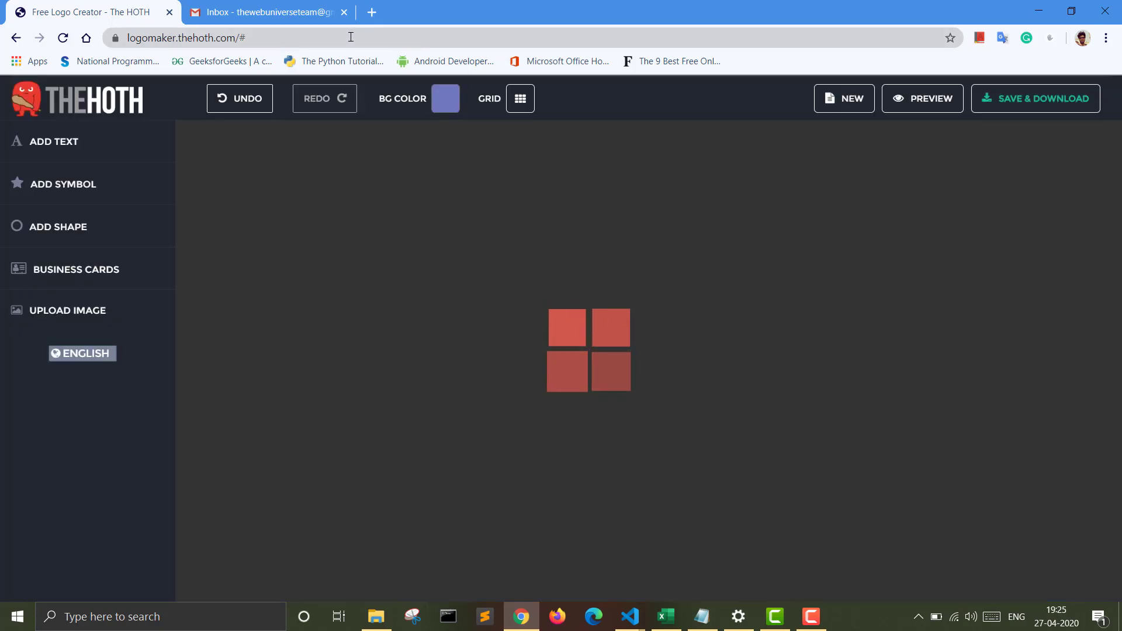
Step: Switch to Gmail, refresh the inbox and open the newest "Your Free Logo from The HOTH" message with its premiumlogo.zip attachment
left_click(277, 13)
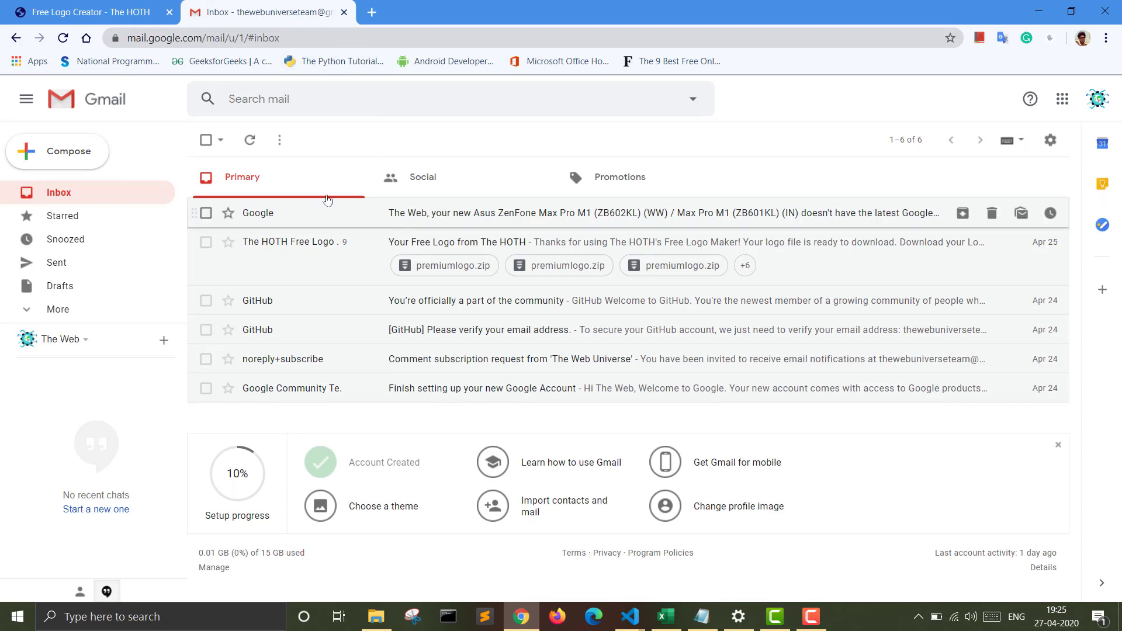
left_click(250, 143)
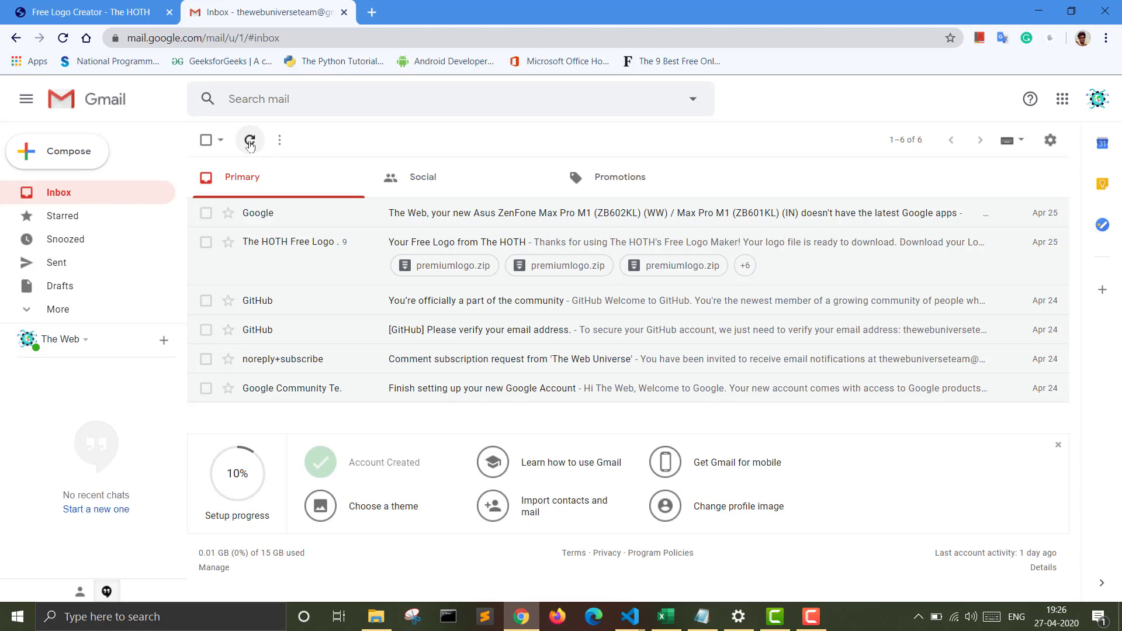
left_click(98, 19)
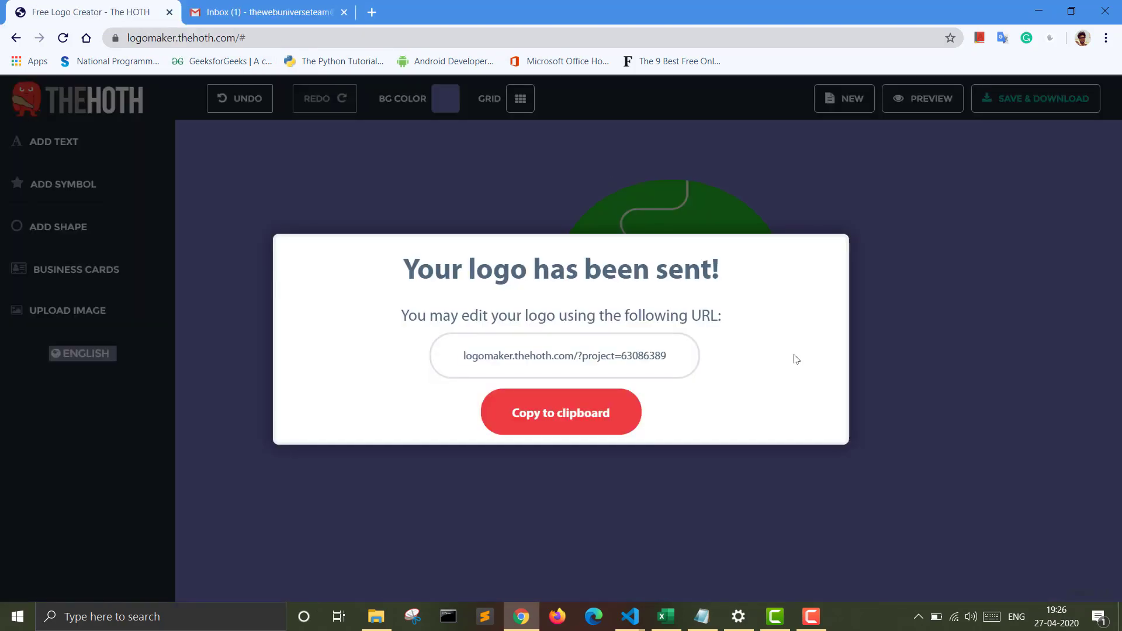
left_click(260, 12)
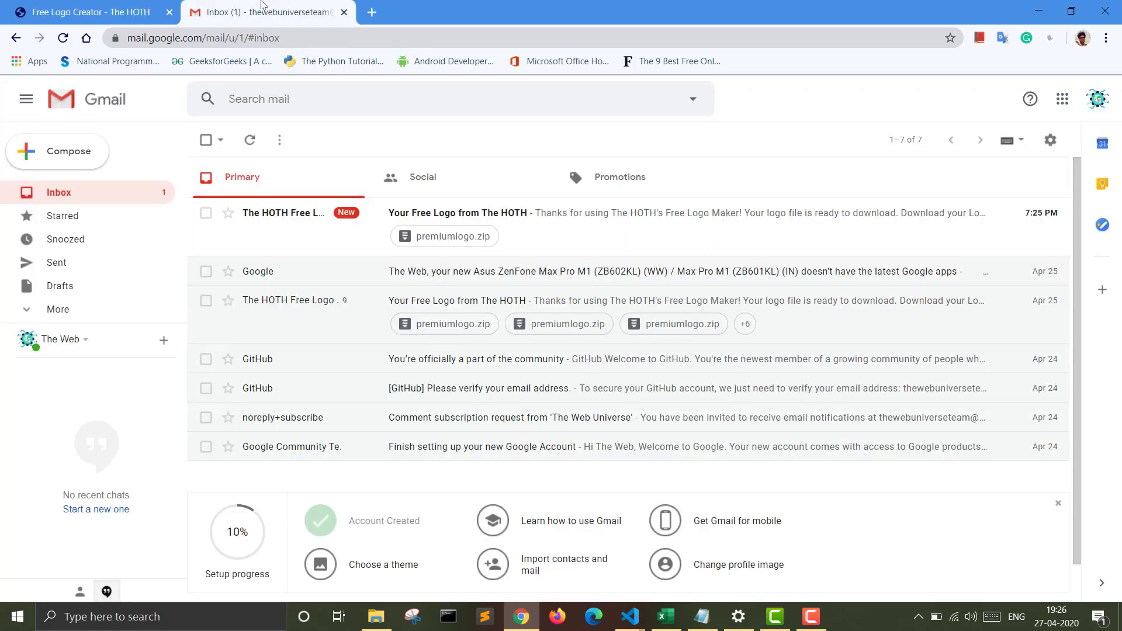
left_click(650, 220)
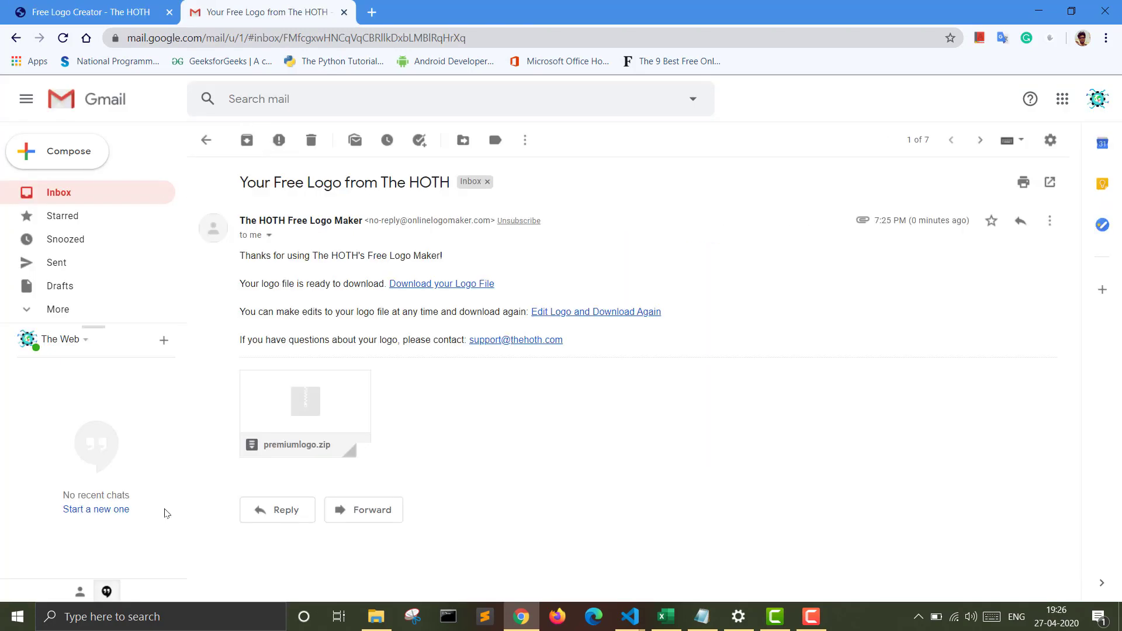
mouse_move(333, 445)
Step: Switch back to the logo maker, highlight the project's edit URL, and close the dialog containing it
left_click(51, 14)
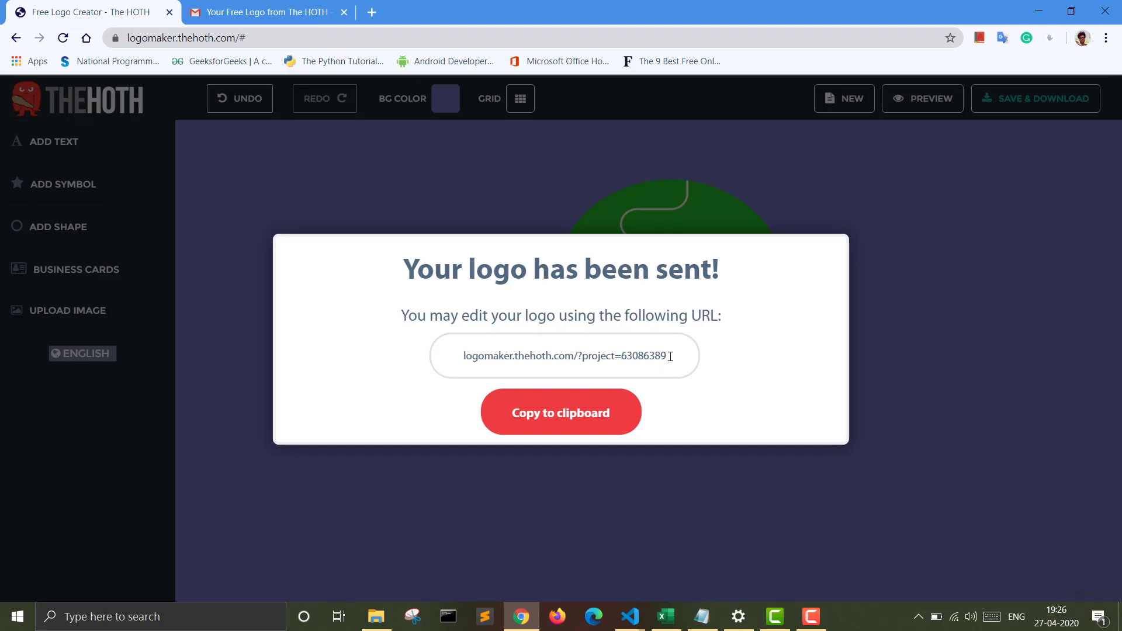
left_click_drag(666, 356, 452, 359)
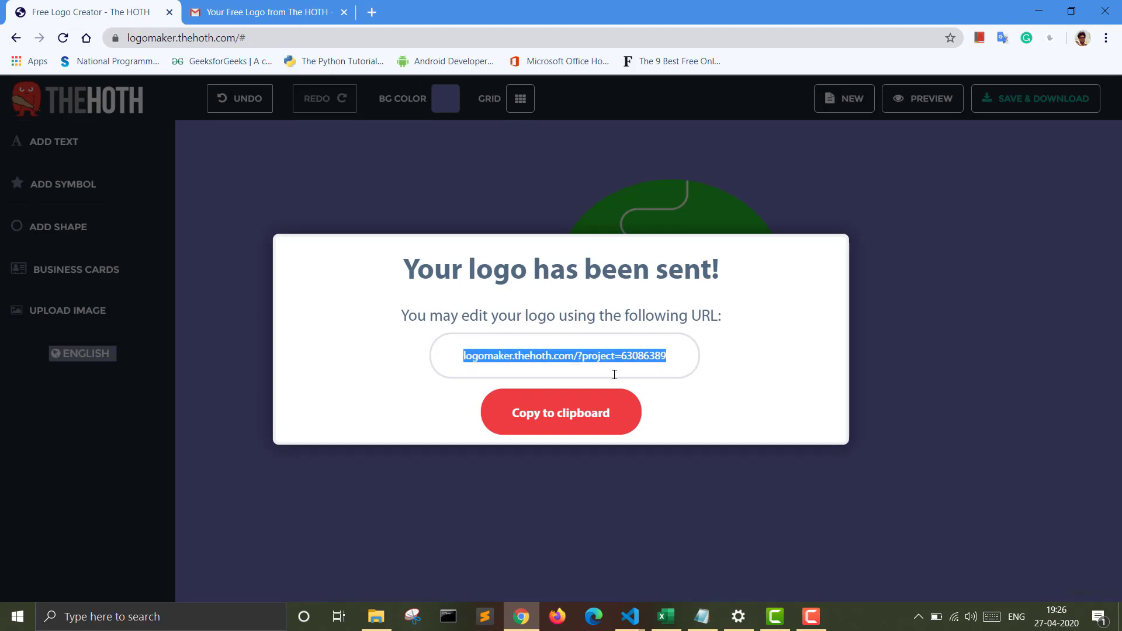
left_click(650, 374)
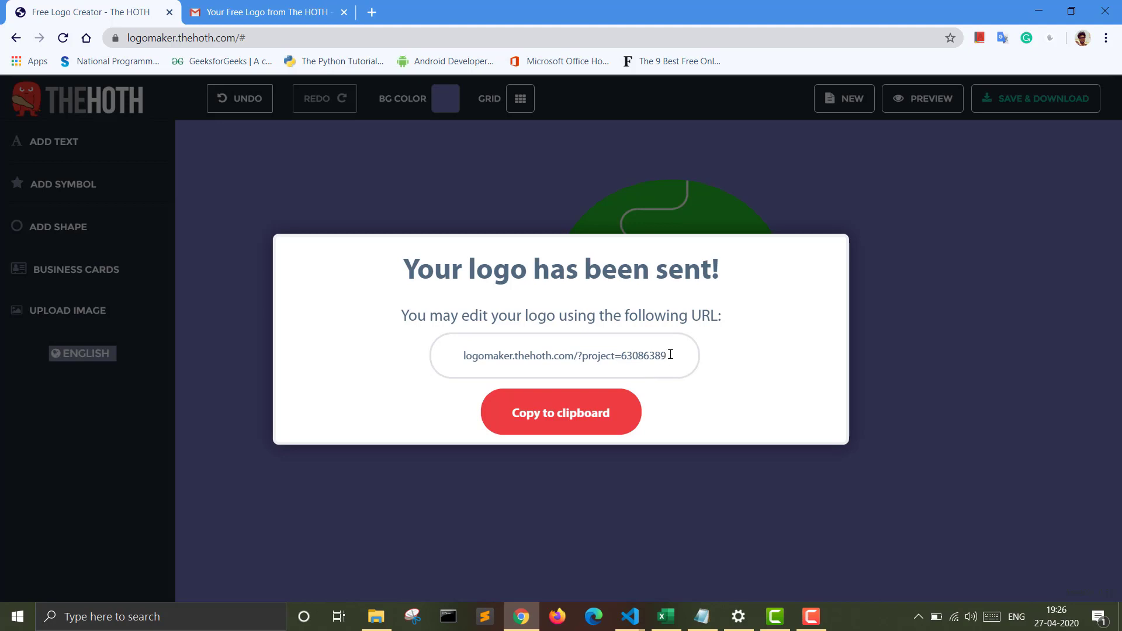
left_click_drag(643, 353, 441, 353)
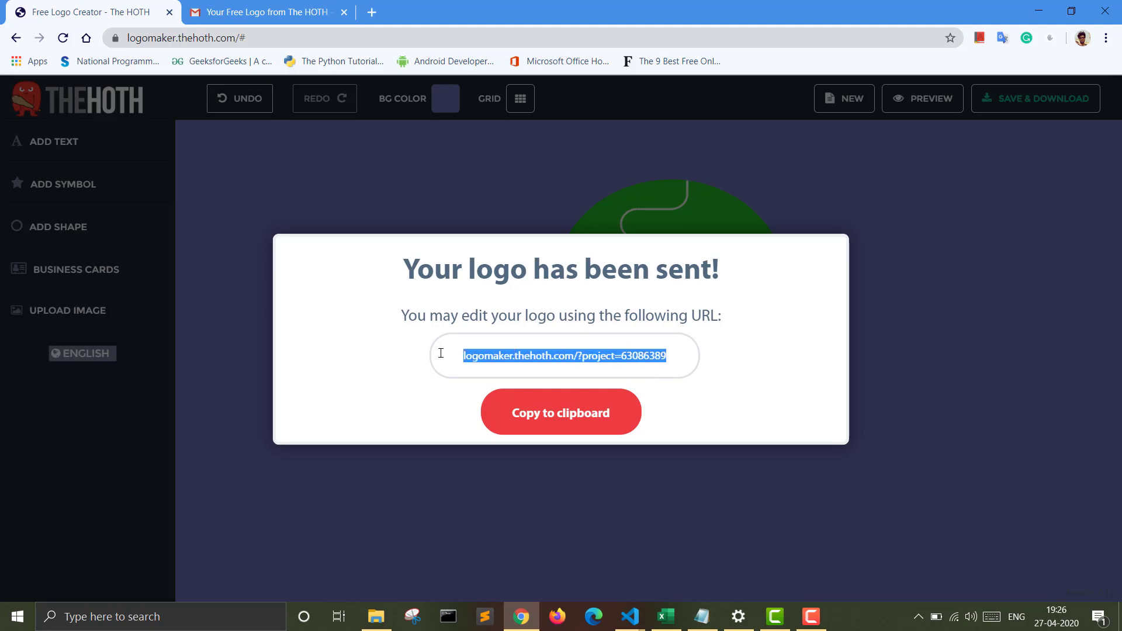
left_click(256, 38)
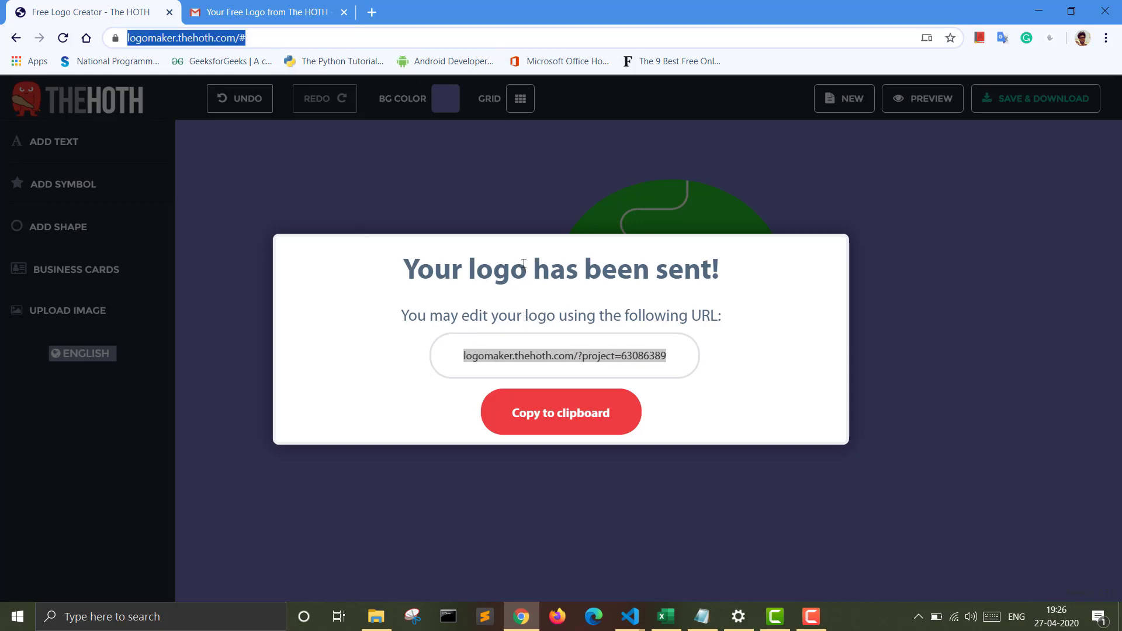
left_click(525, 211)
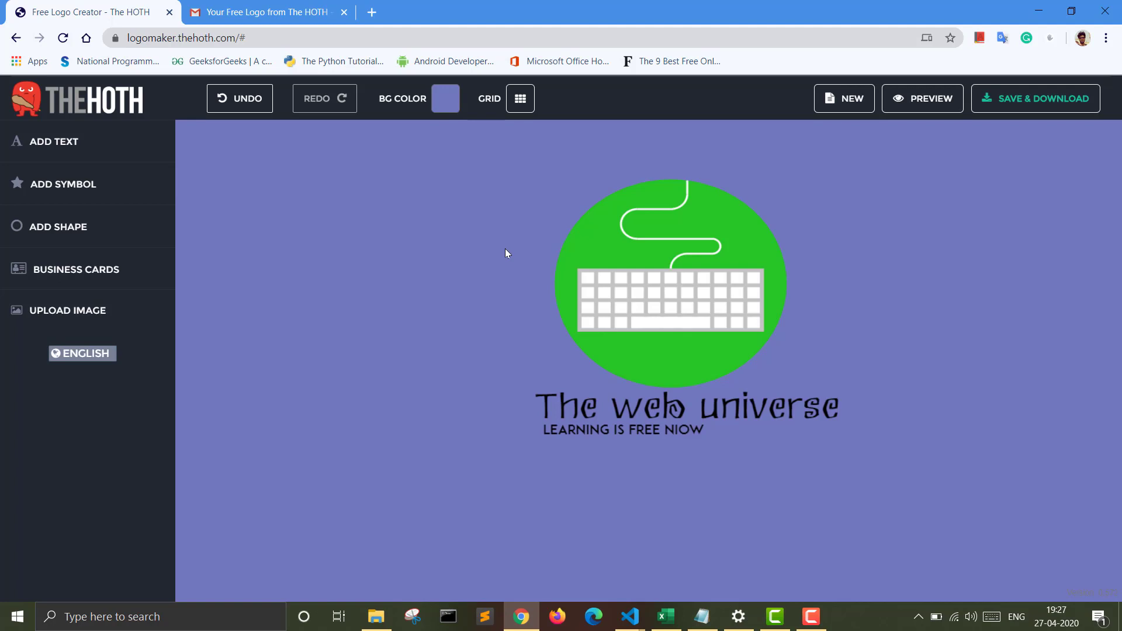
mouse_move(800, 626)
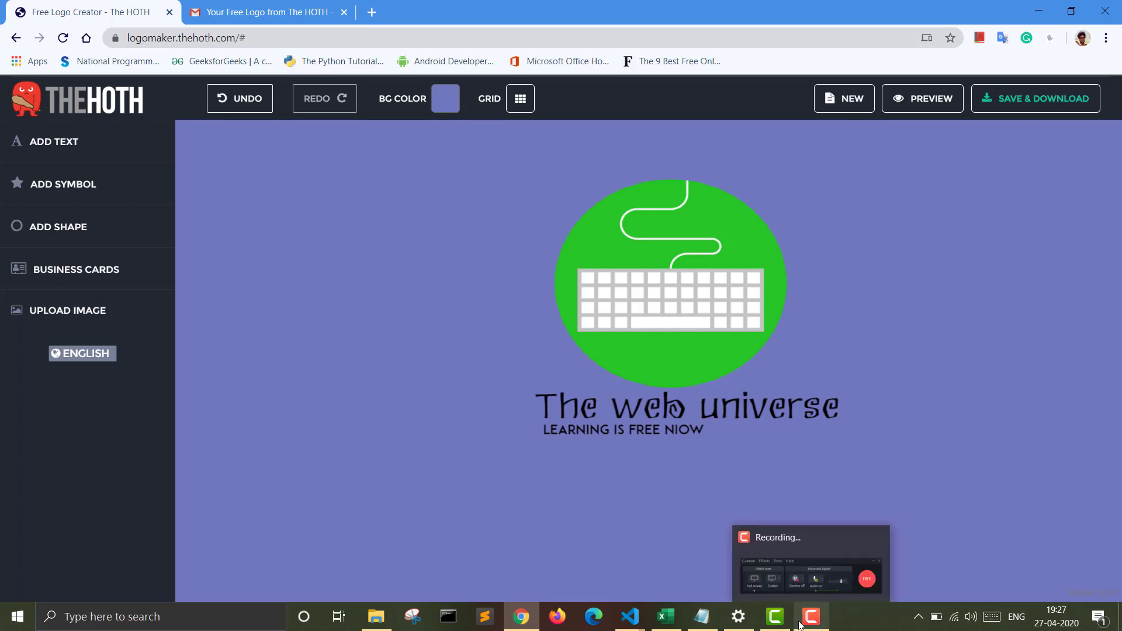